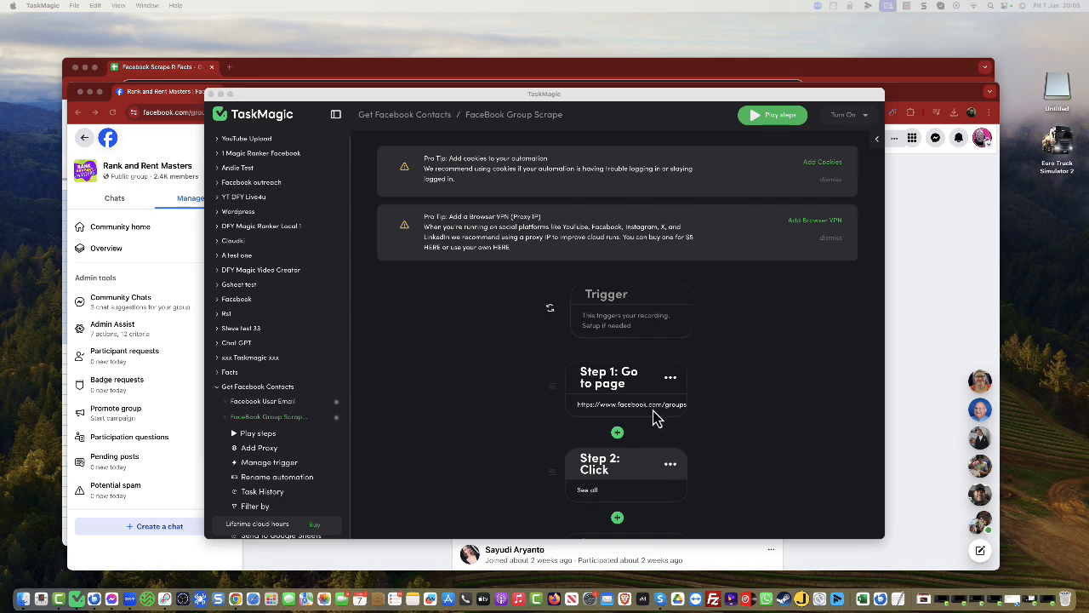
Review the step sequence of the FaceBook Group Scrape automation from the page visit to the final delay.
scroll(629, 409, "down", 5)
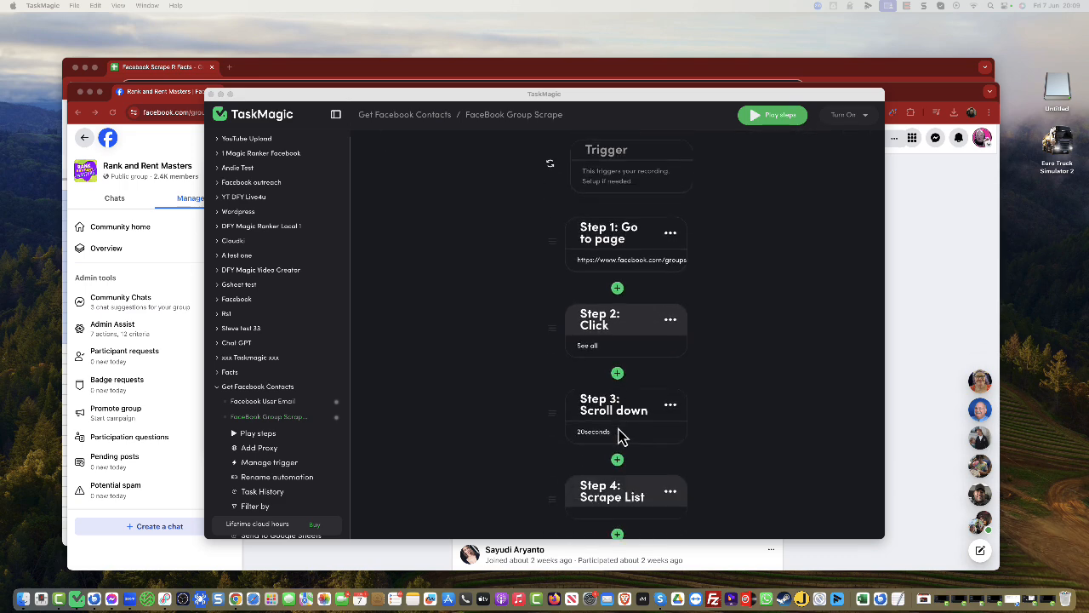
scroll(609, 404, "down", 1)
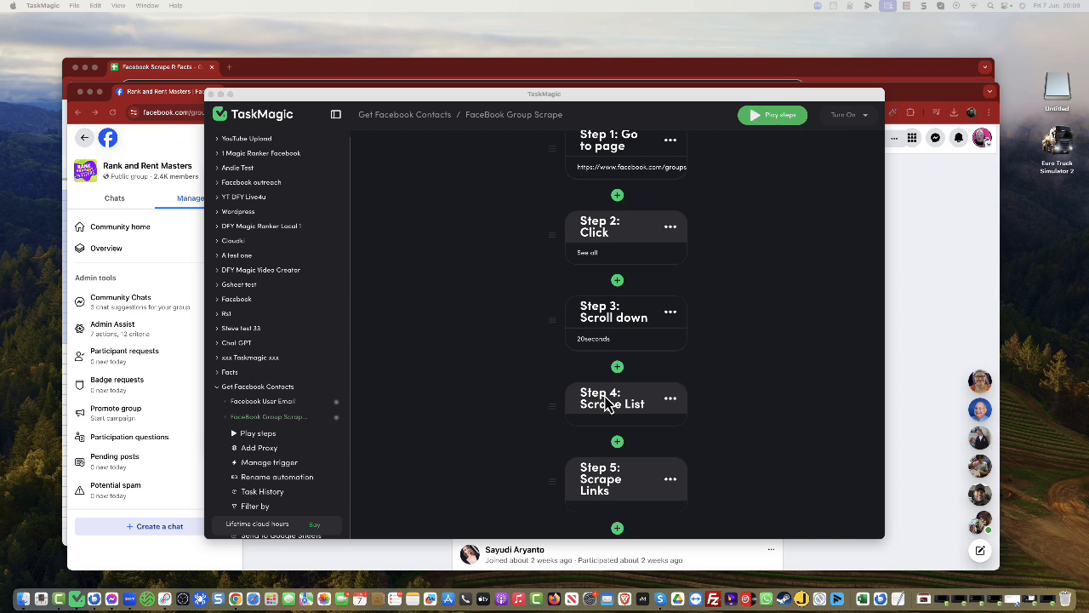
scroll(609, 403, "down", 4)
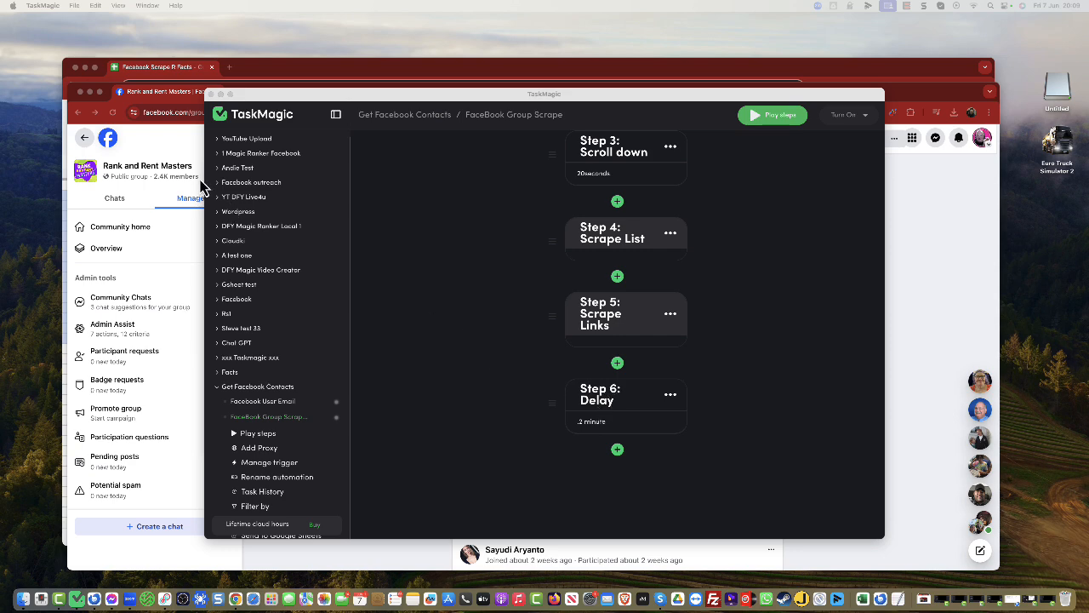
Switch to the Facebook group window in Chrome and open the full member list of Rank and Rent Masters.
left_click(176, 144)
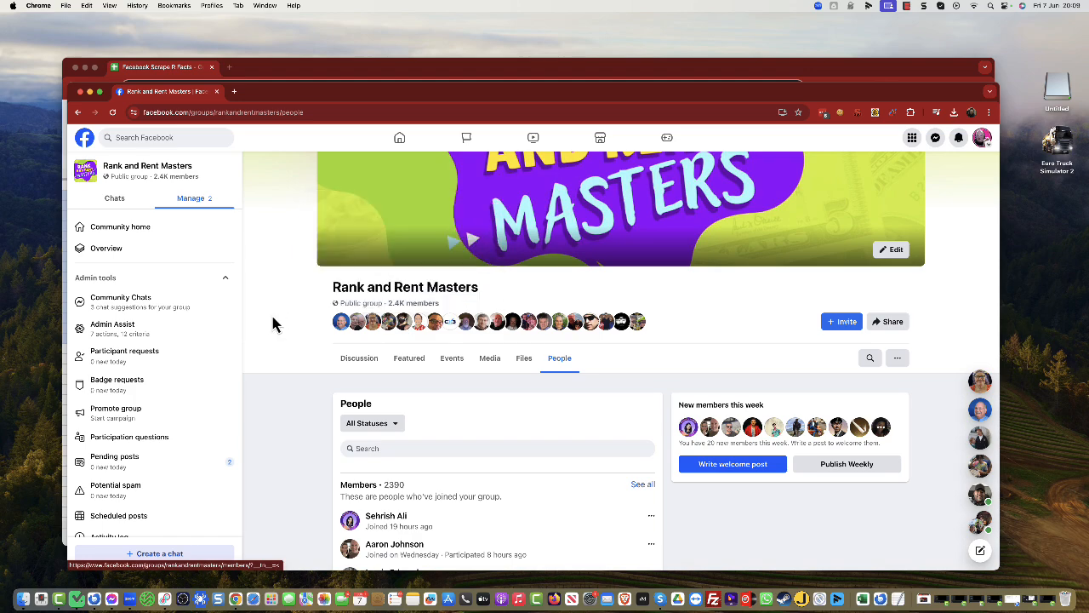
scroll(272, 321, "down", 3)
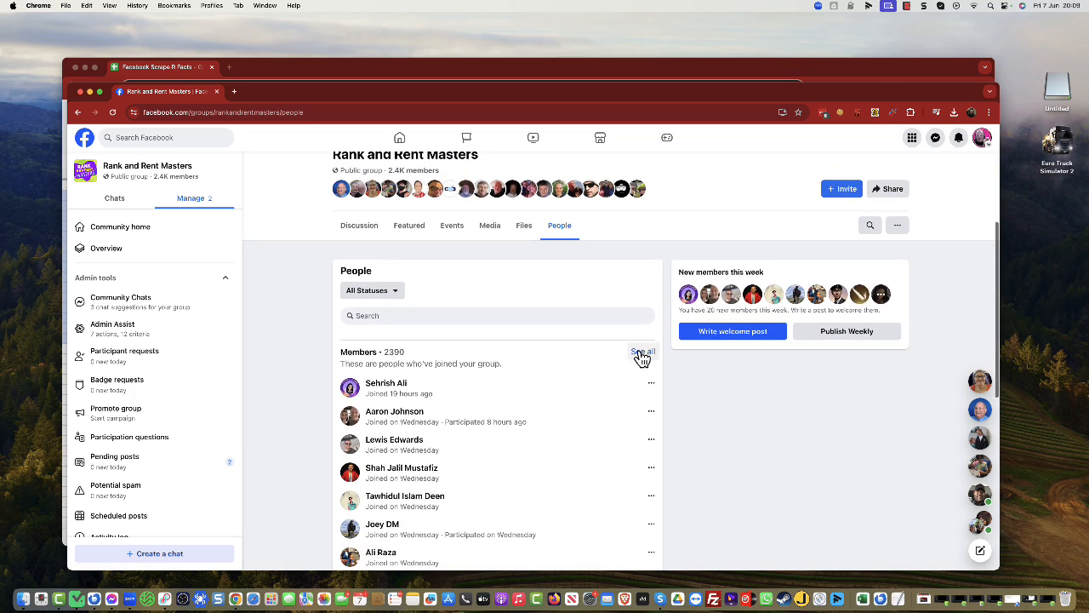
left_click(642, 353)
Examine how the group's member list keeps loading further entries, and return to its beginning.
scroll(642, 360, "down", 10)
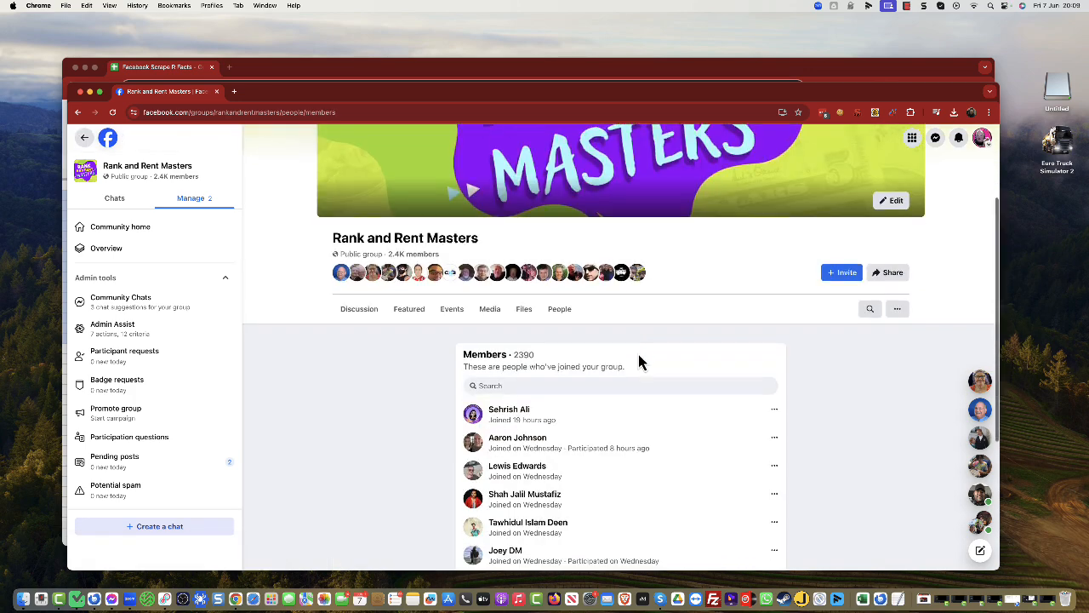
scroll(617, 366, "down", 12)
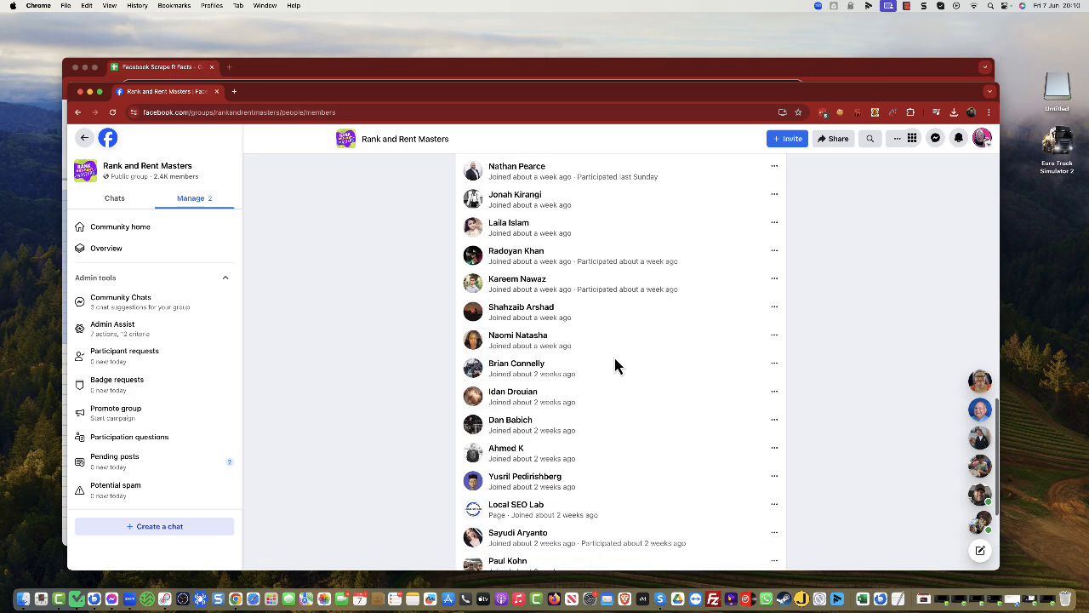
scroll(617, 366, "down", 5)
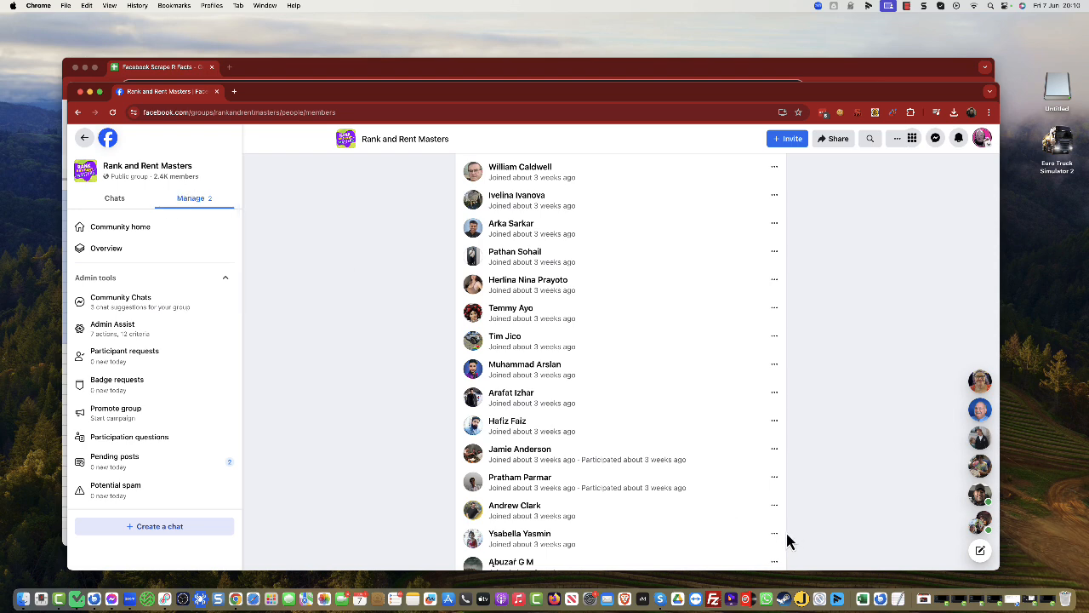
scroll(610, 485, "down", 4)
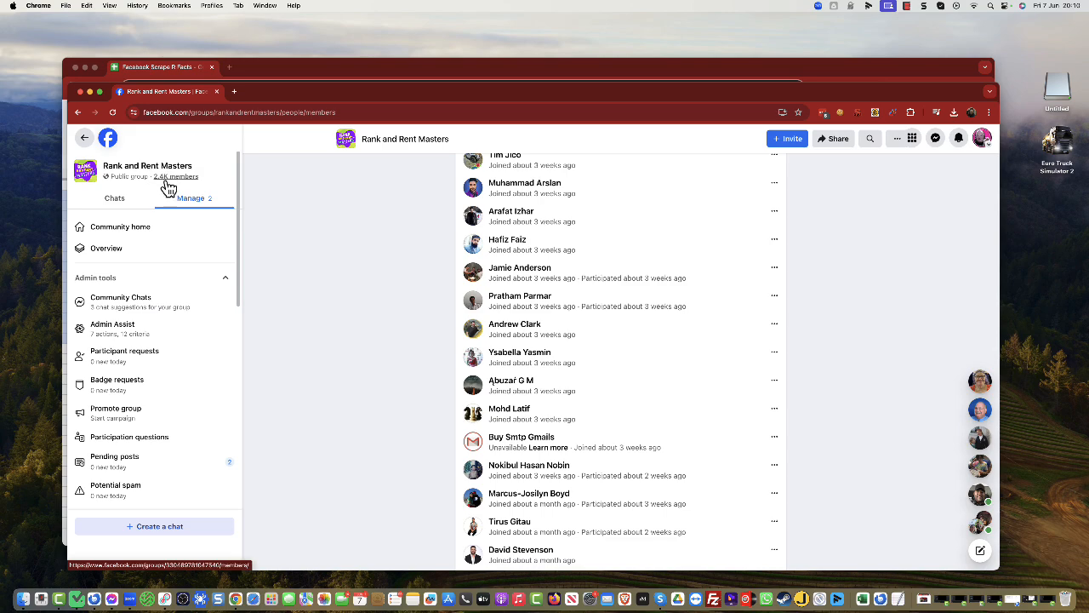
scroll(576, 343, "down", 6)
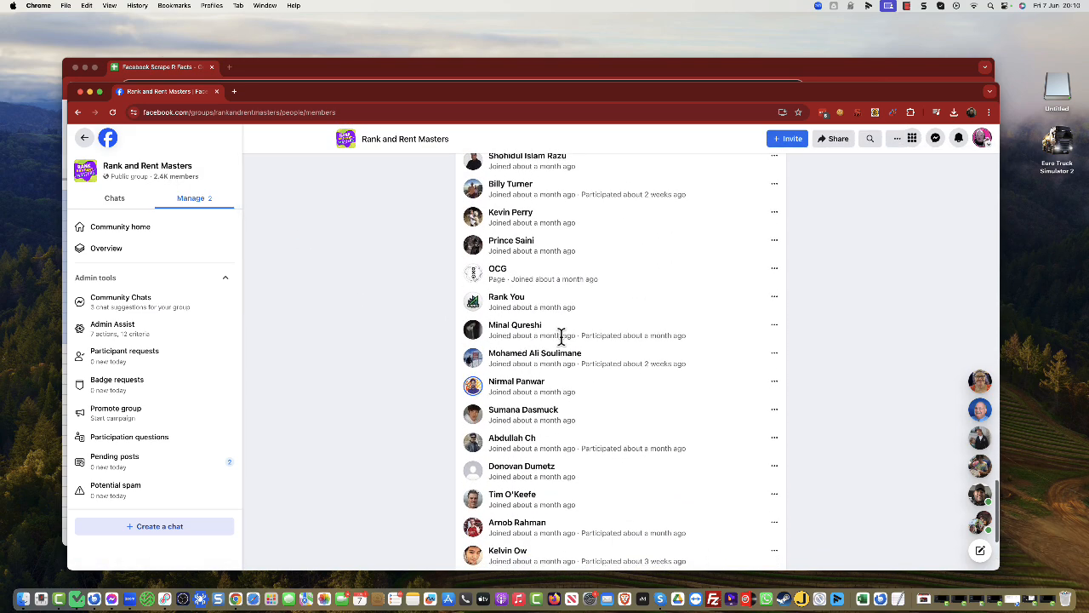
scroll(562, 340, "up", 5)
scroll(556, 339, "up", 10)
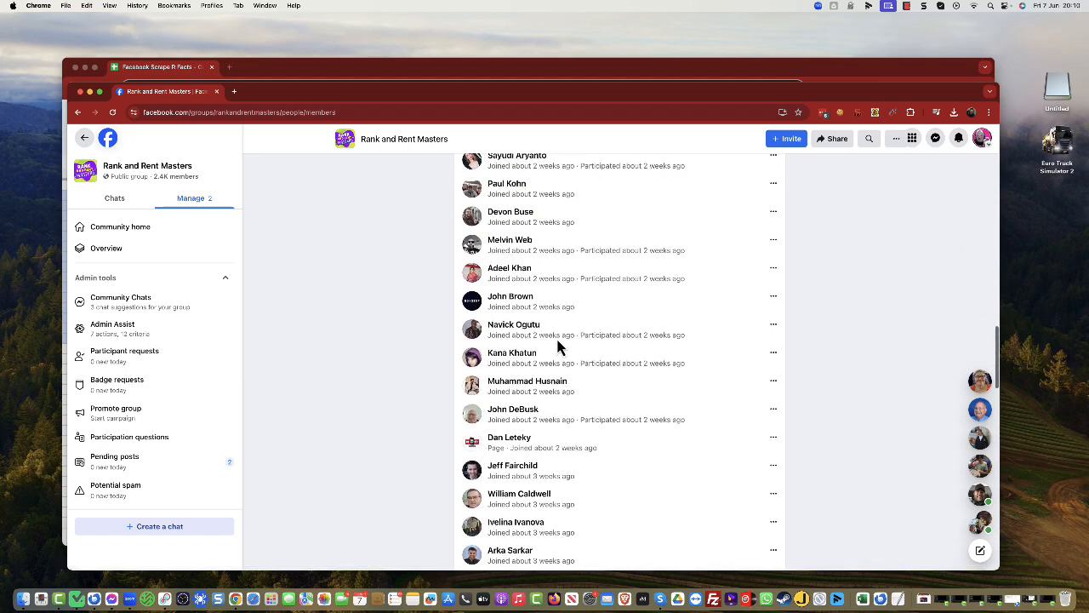
scroll(557, 347, "up", 10)
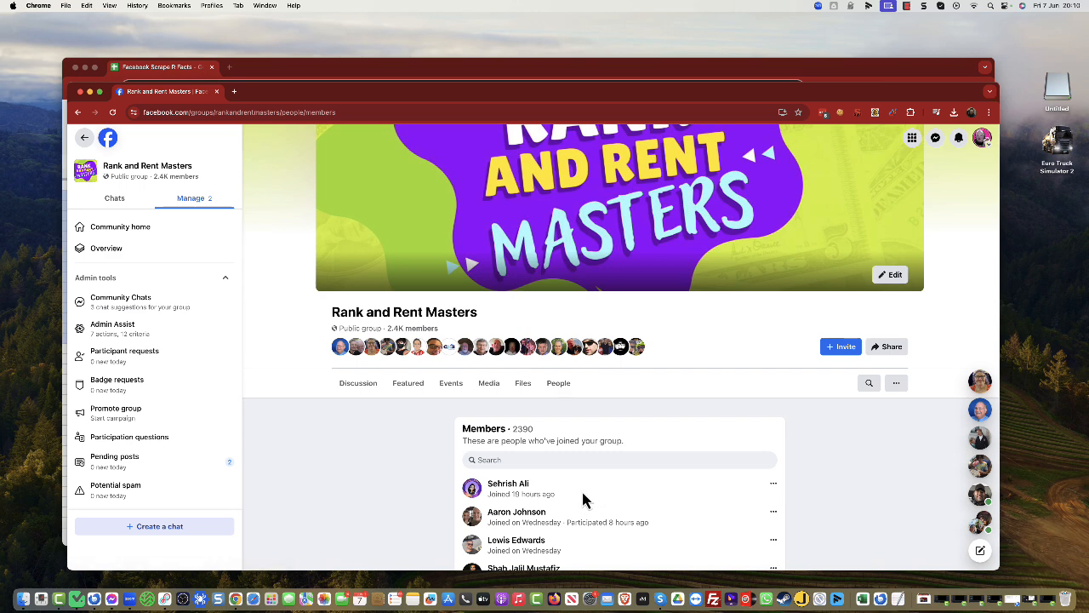
Switch to the Facebook Scrape R Facts spreadsheet and show the Scraped Contacts sheet.
left_click(170, 68)
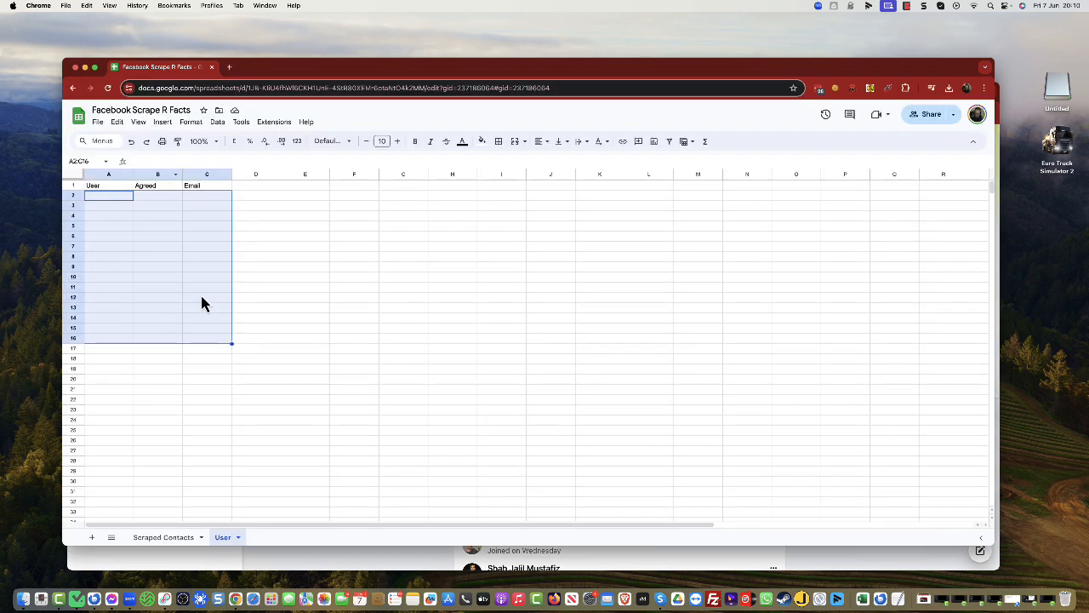
left_click(164, 540)
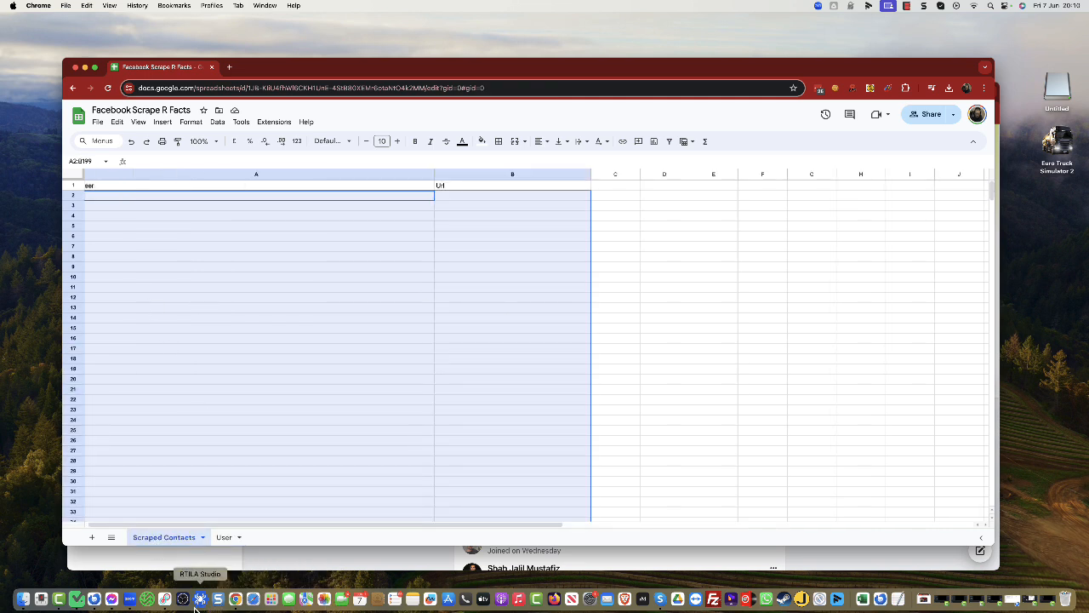
Switch to TaskMagic and look at the available Settings options, including the Chrome profiles settings entry, without choosing any.
left_click(76, 600)
scroll(506, 358, "up", 5)
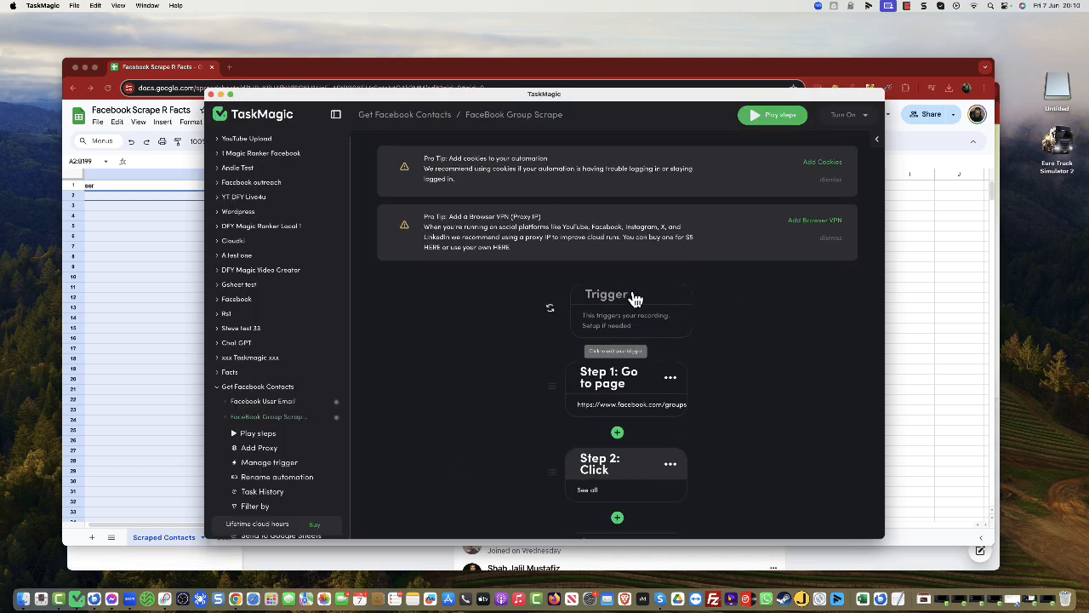
scroll(287, 230, "up", 5)
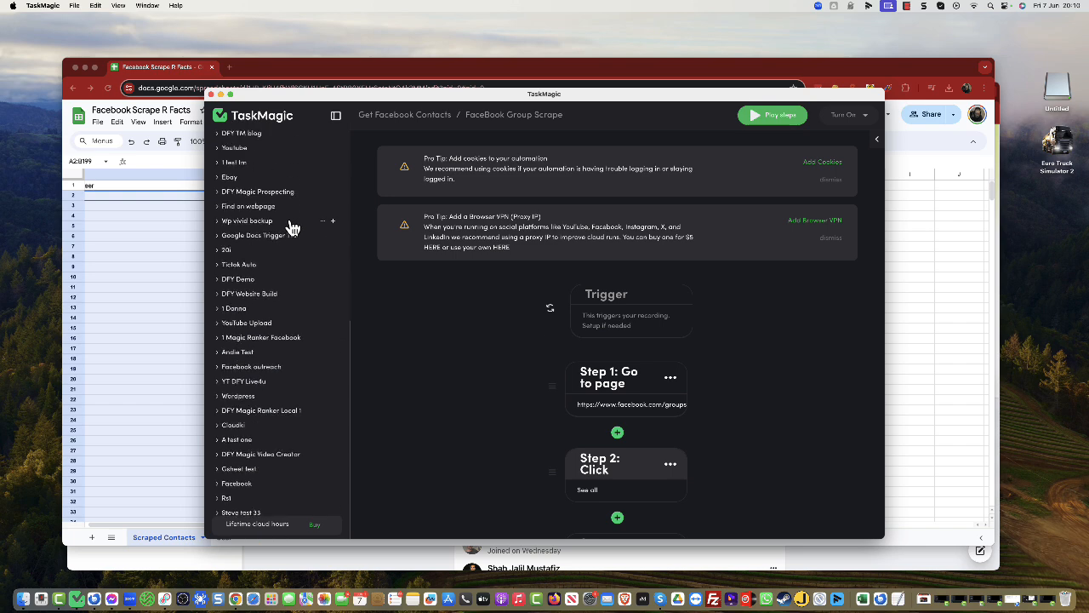
scroll(287, 228, "up", 5)
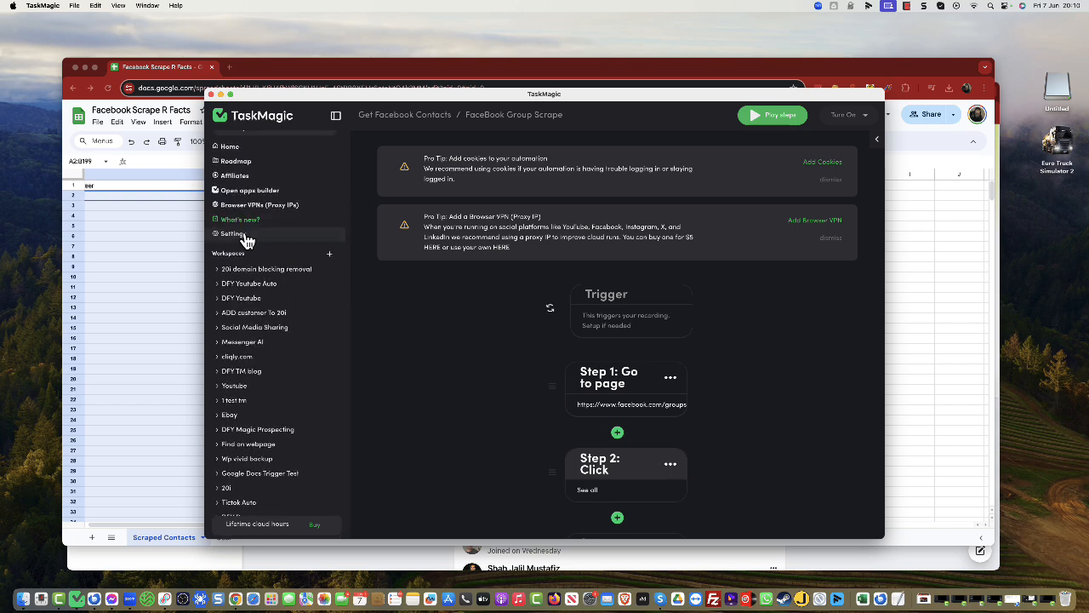
left_click(244, 237)
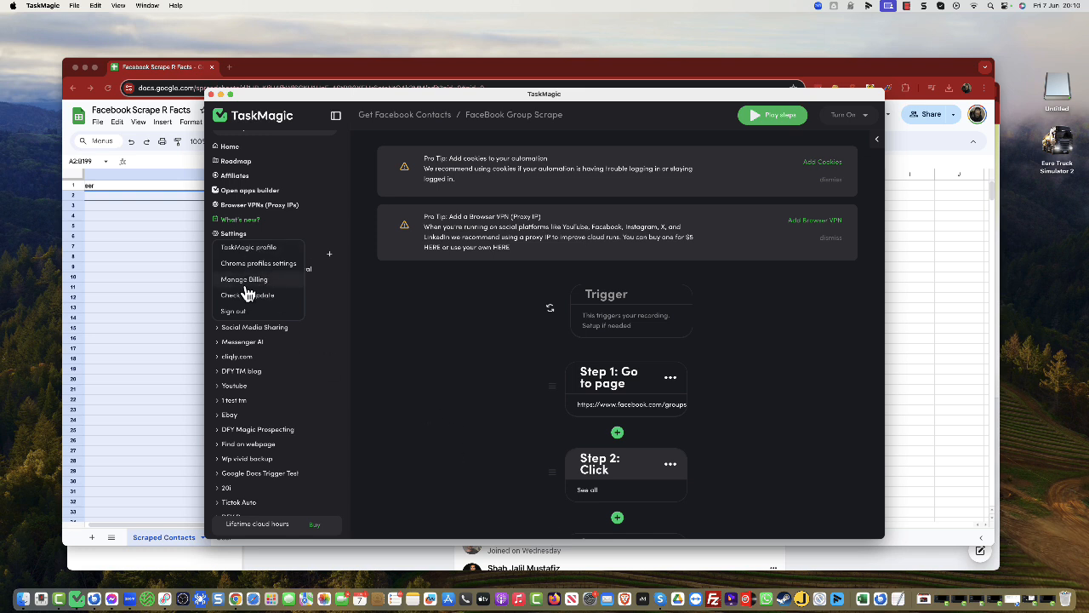
left_click(463, 340)
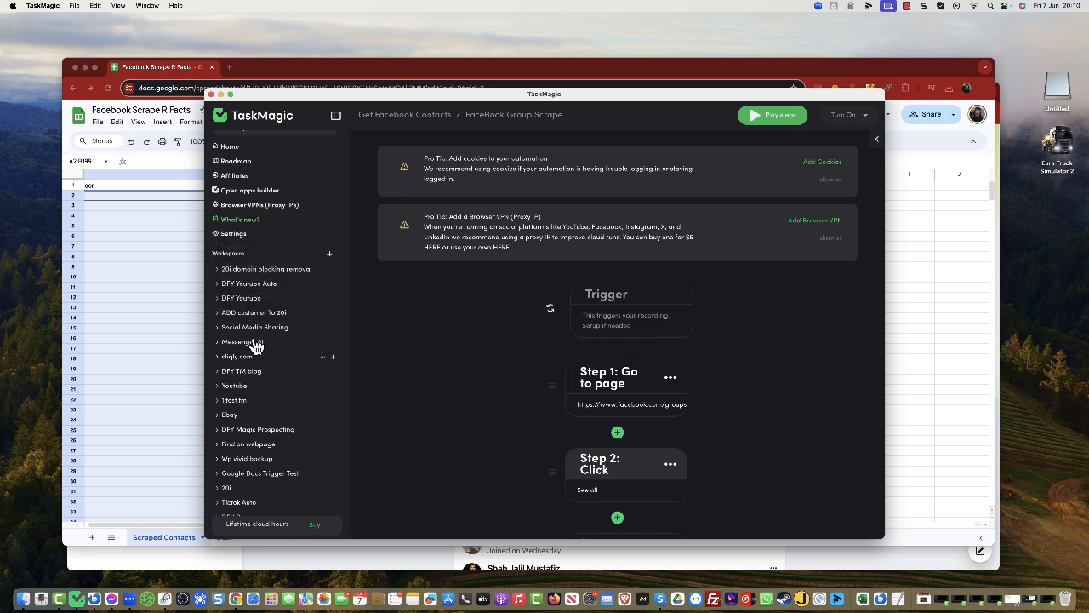
Run the FaceBook Group Scrape automation and allow Chromium to accept incoming network connections.
scroll(573, 439, "down", 1)
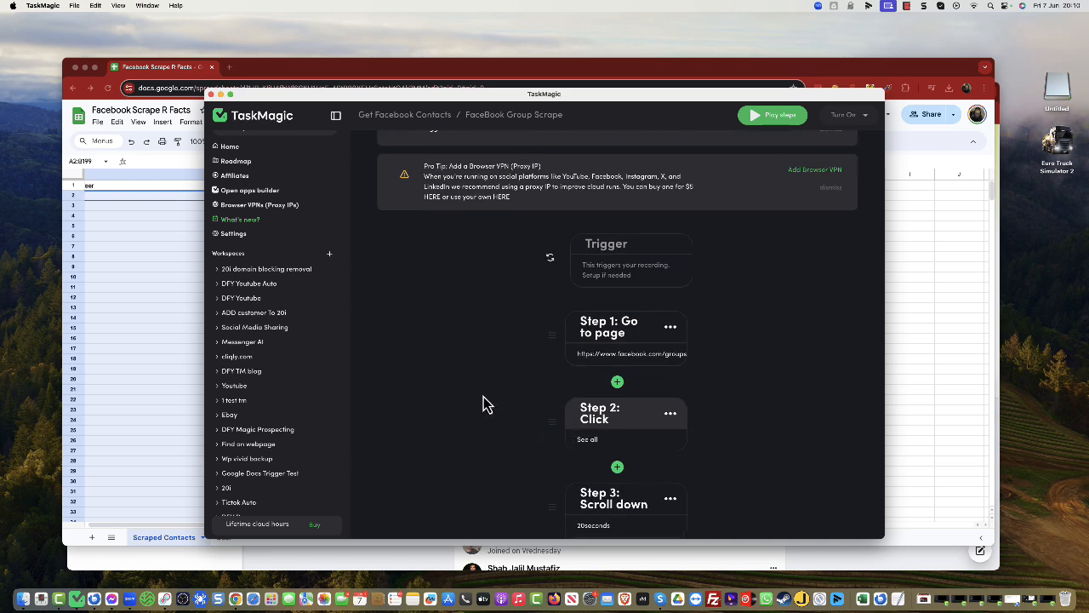
scroll(485, 429, "down", 1)
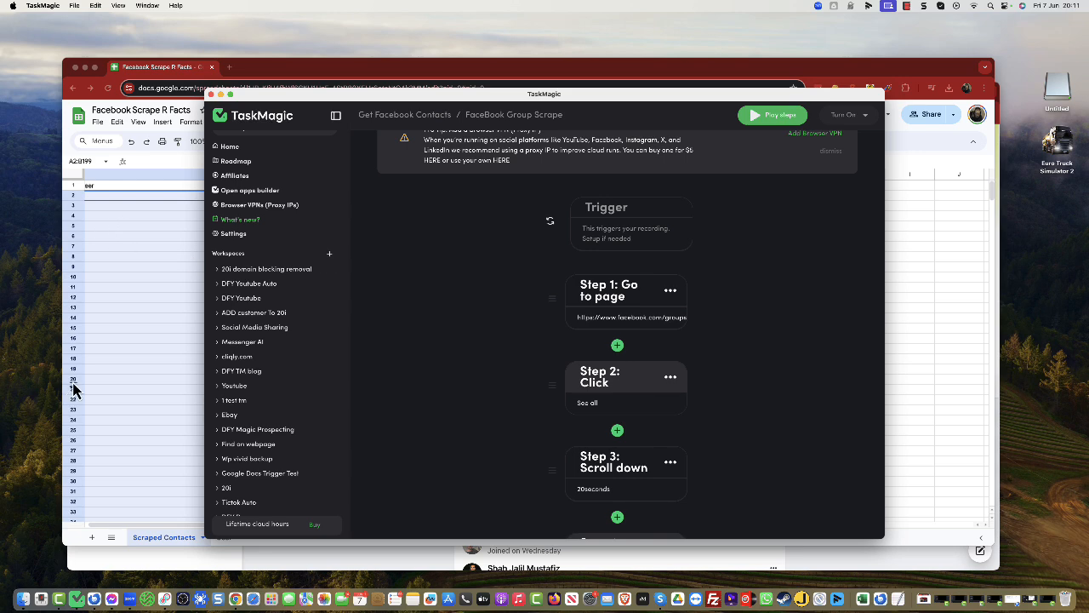
left_click(771, 115)
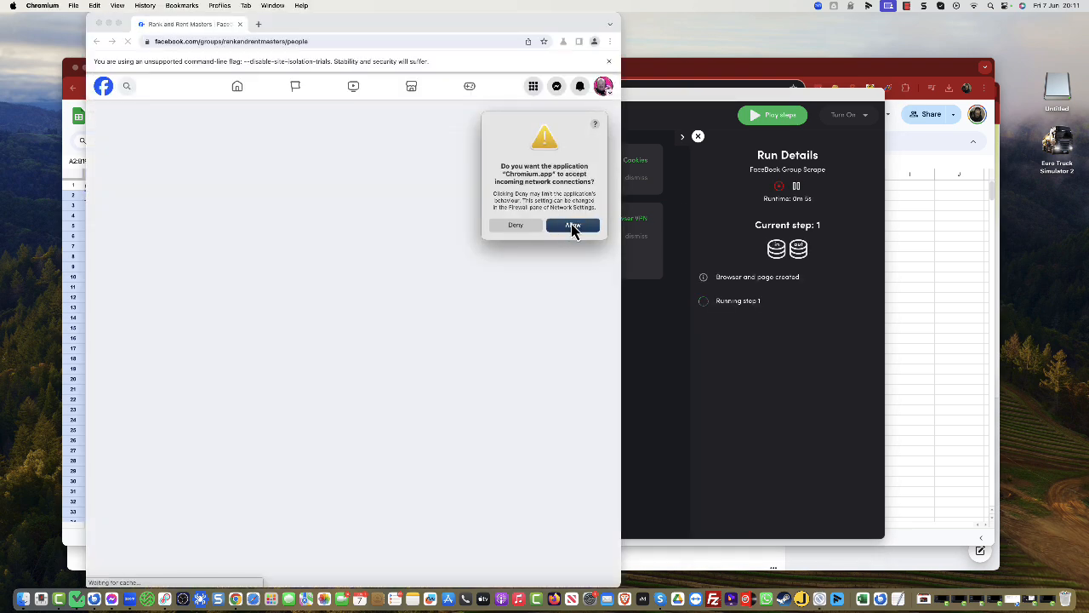
left_click(573, 226)
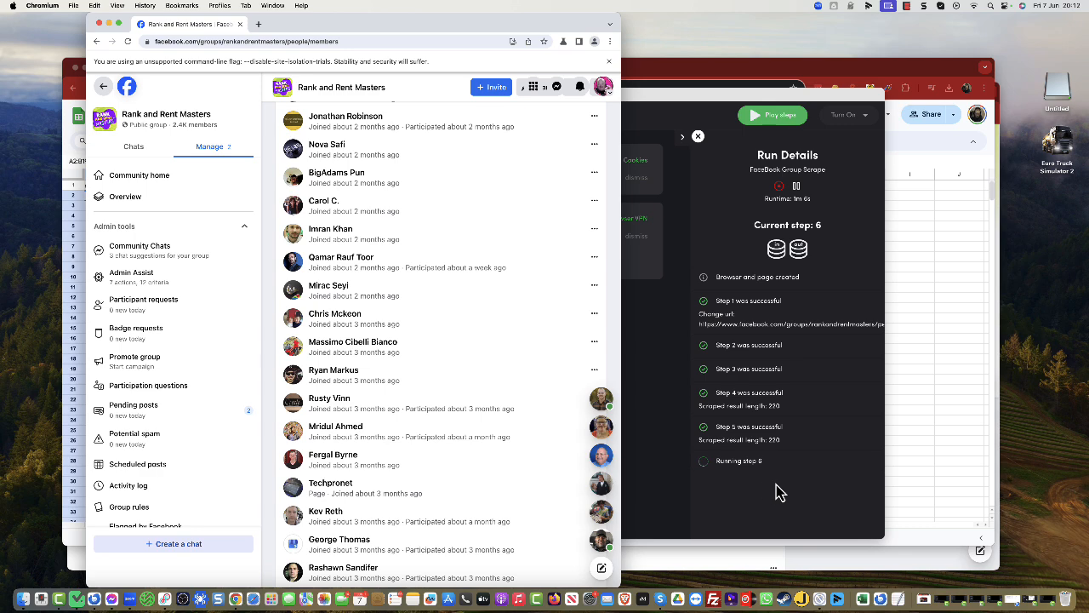
Switch back to the Facebook Scrape R Facts spreadsheet and delete the empty rows 2 to 21 of Scraped Contacts.
left_click(911, 162)
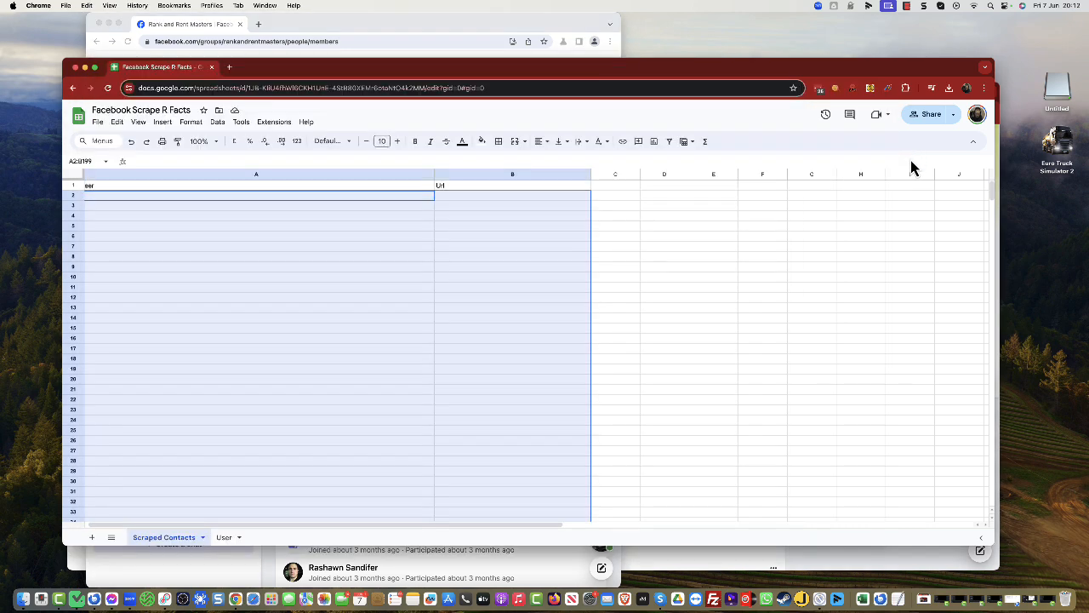
left_click(796, 271)
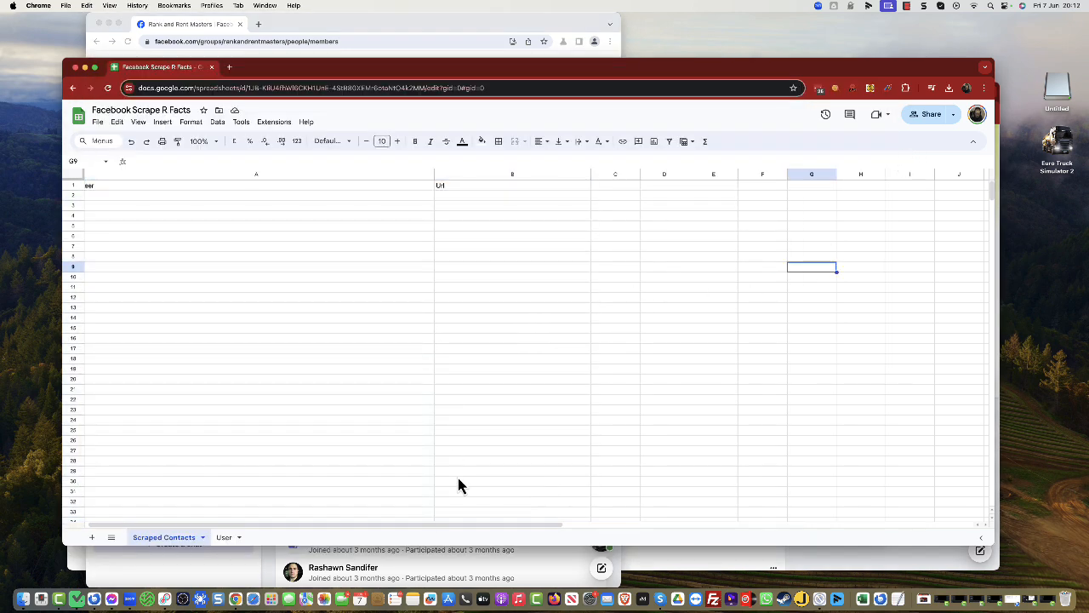
scroll(460, 532, "left", 1)
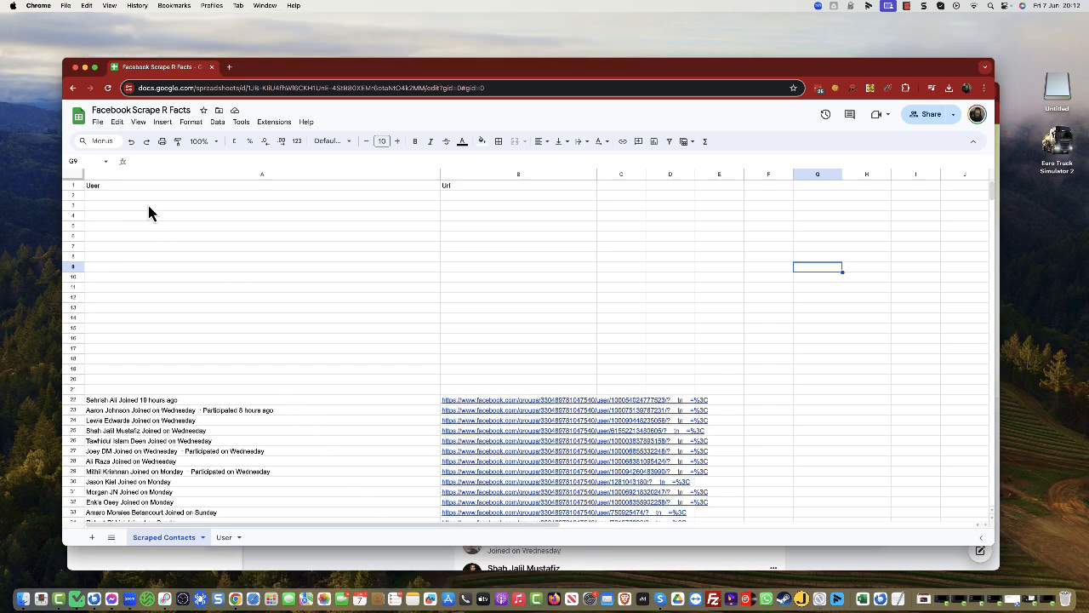
left_click(107, 393)
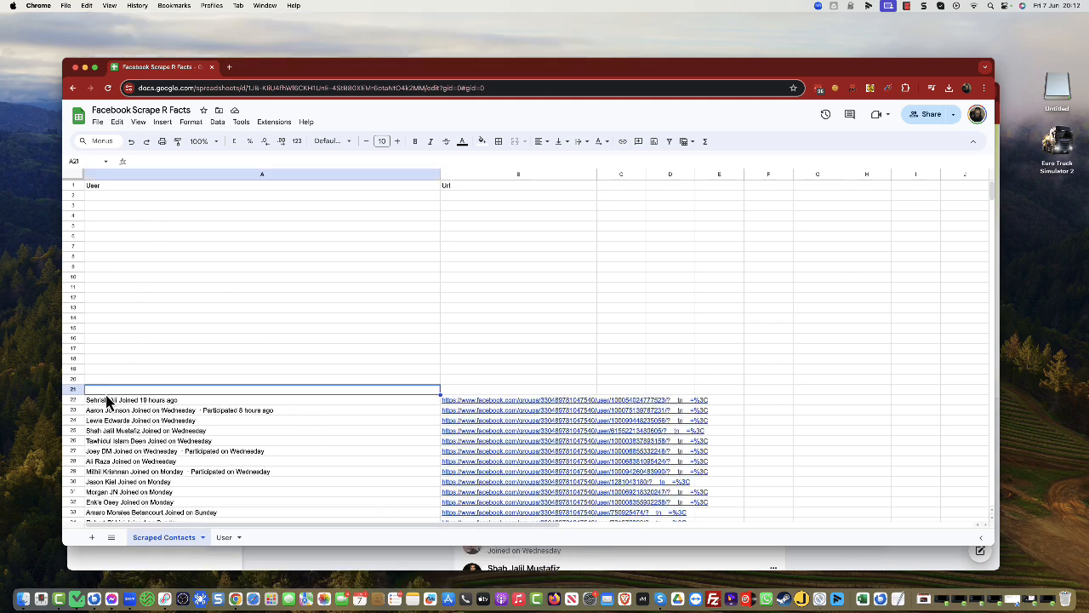
left_click(97, 195, "shift")
right_click(111, 204)
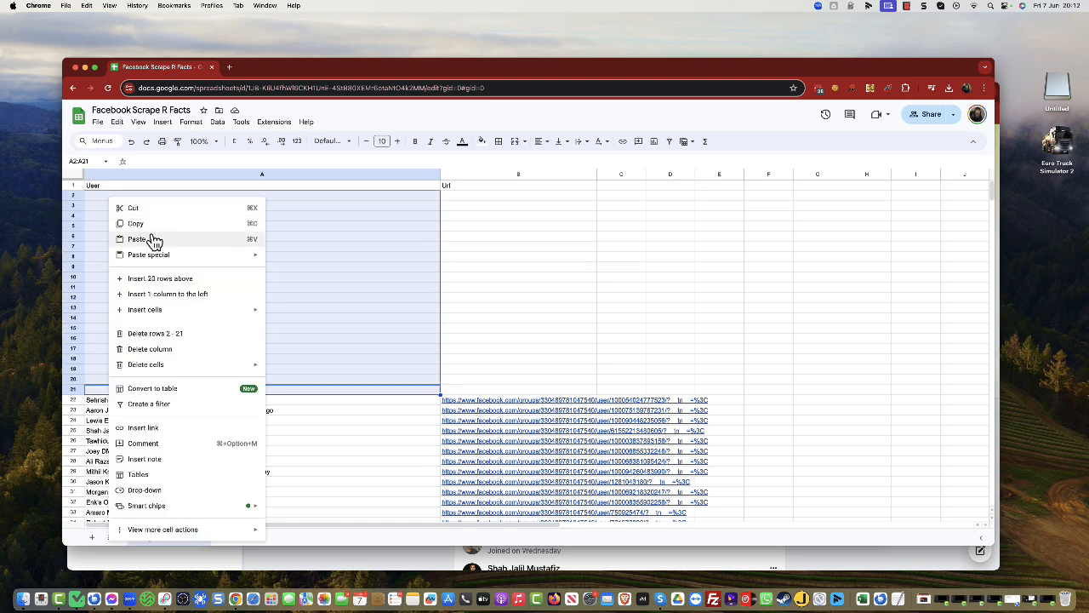
left_click(166, 334)
left_click(800, 322)
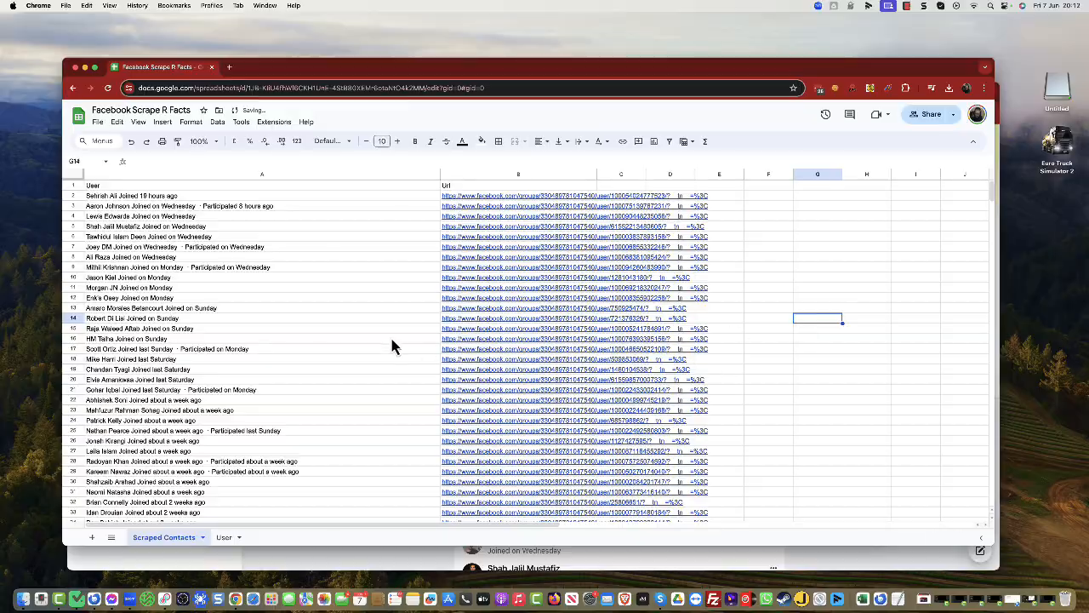
Look through the scraped users and profile URLs down to the last filled row and back.
scroll(315, 430, "down", 20)
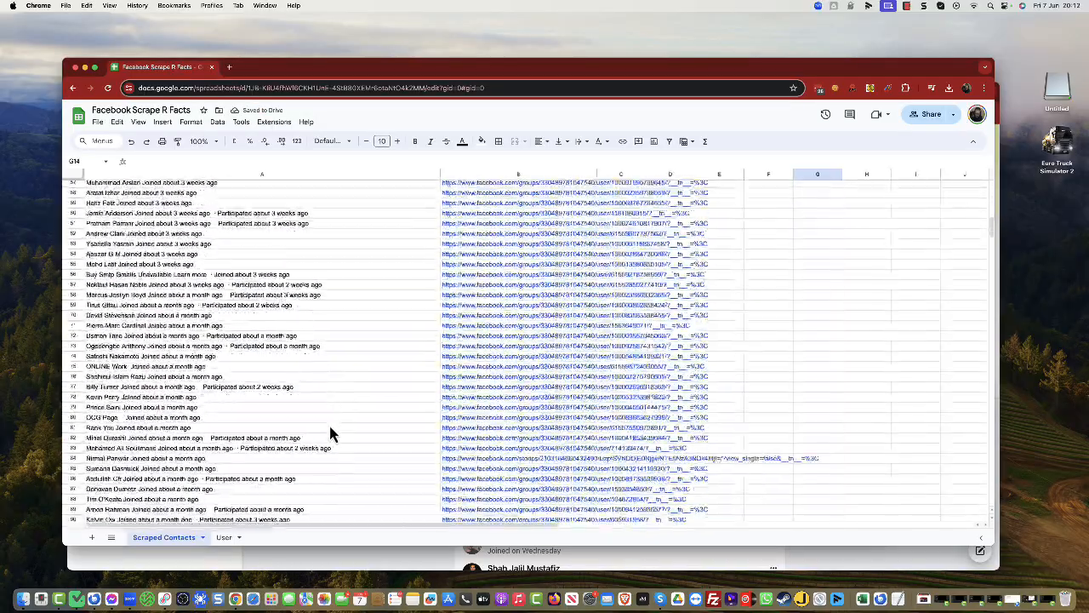
scroll(326, 424, "down", 12)
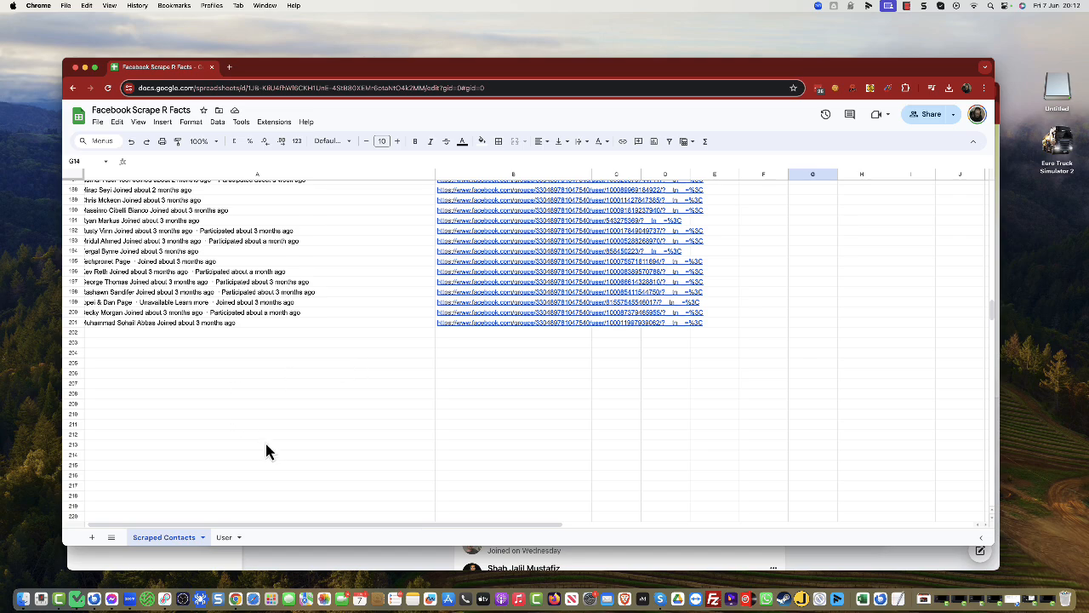
scroll(248, 400, "up", 20)
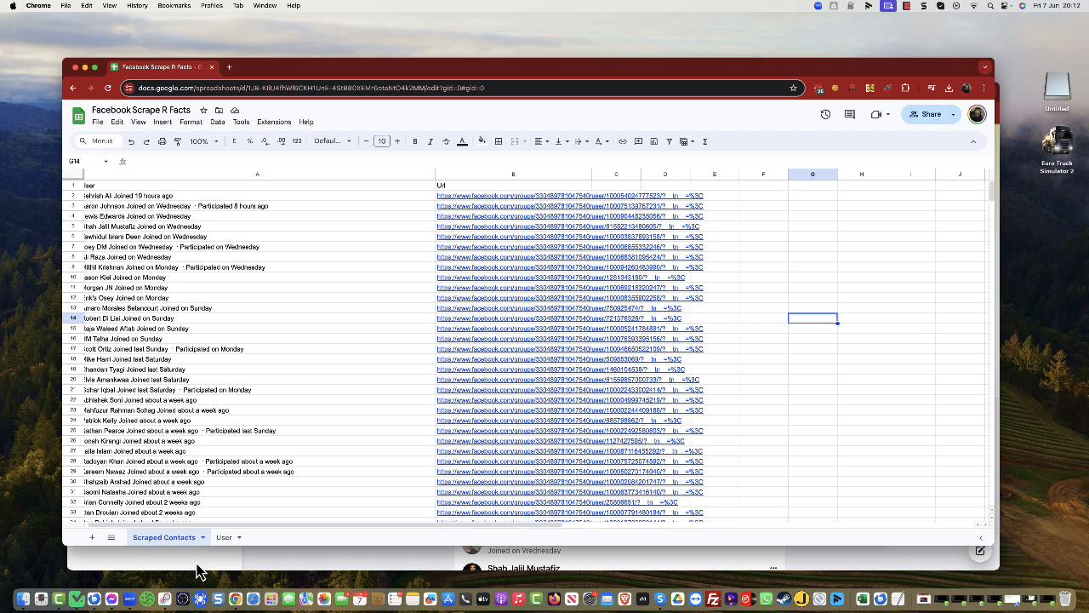
Switch to the Facebook group members page, open the first member's profile and view their participation question answers, closing them when read.
left_click(290, 565)
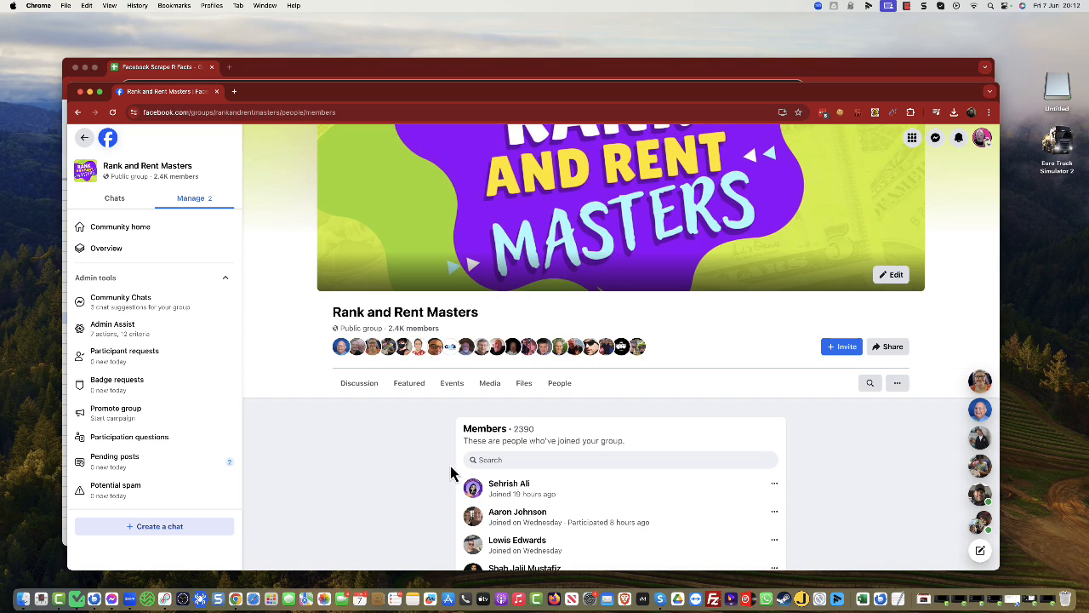
left_click(500, 484)
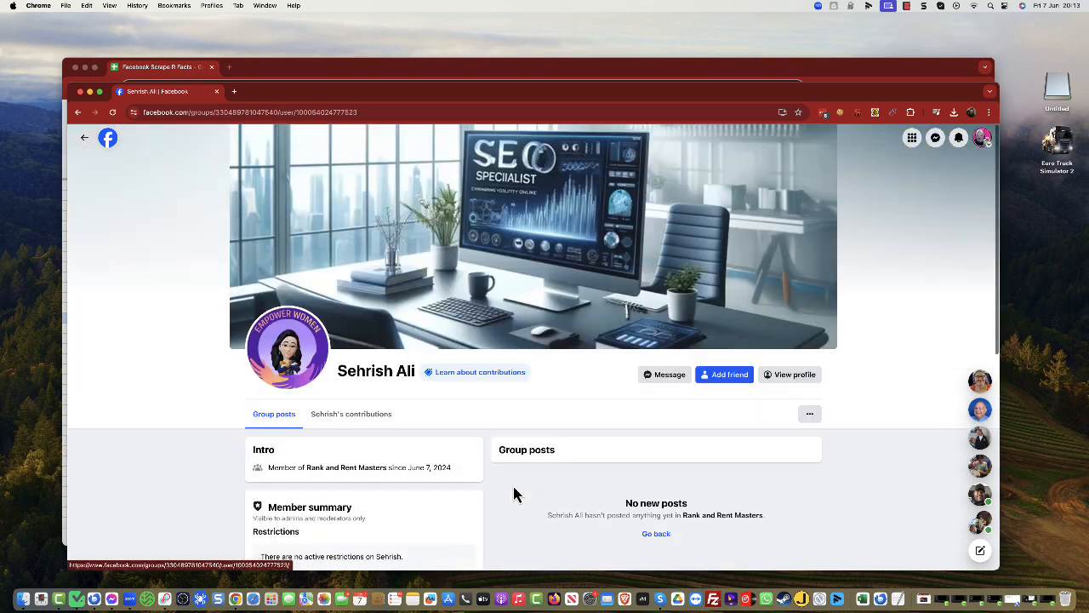
scroll(511, 493, "down", 5)
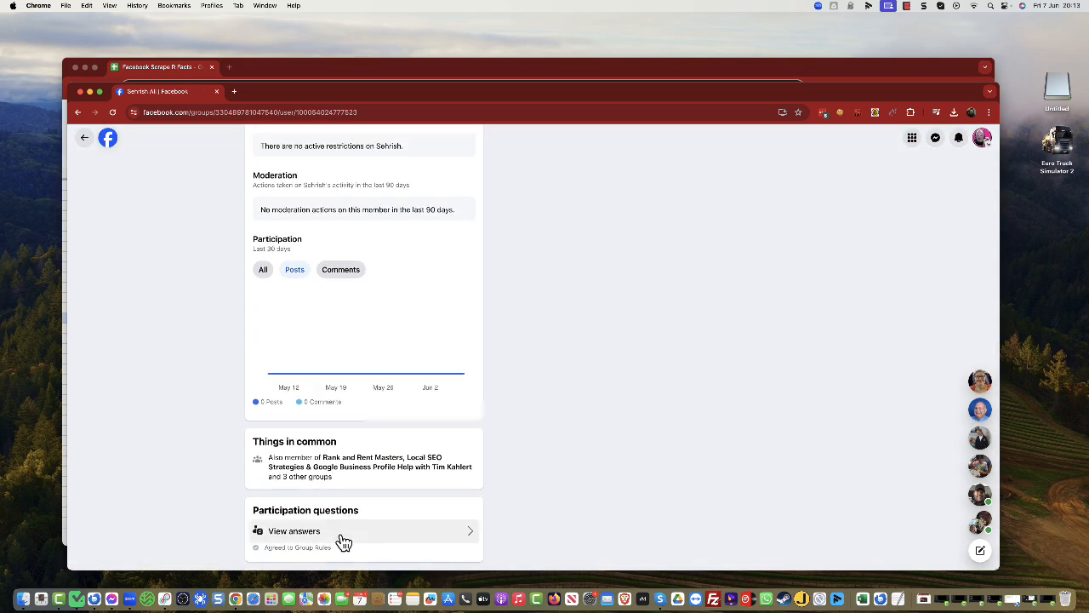
left_click(343, 537)
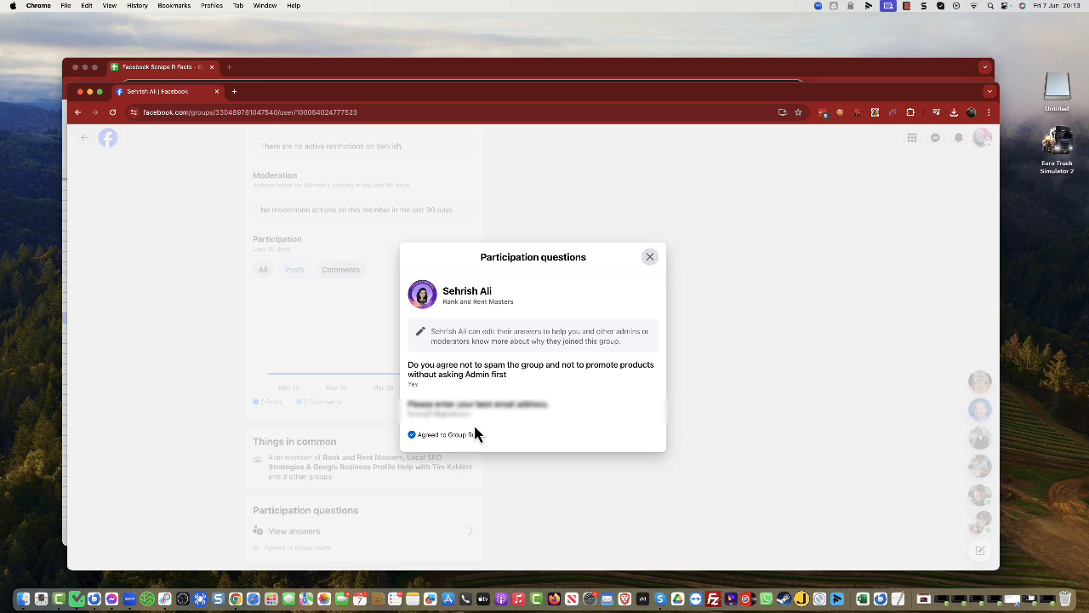
left_click(651, 259)
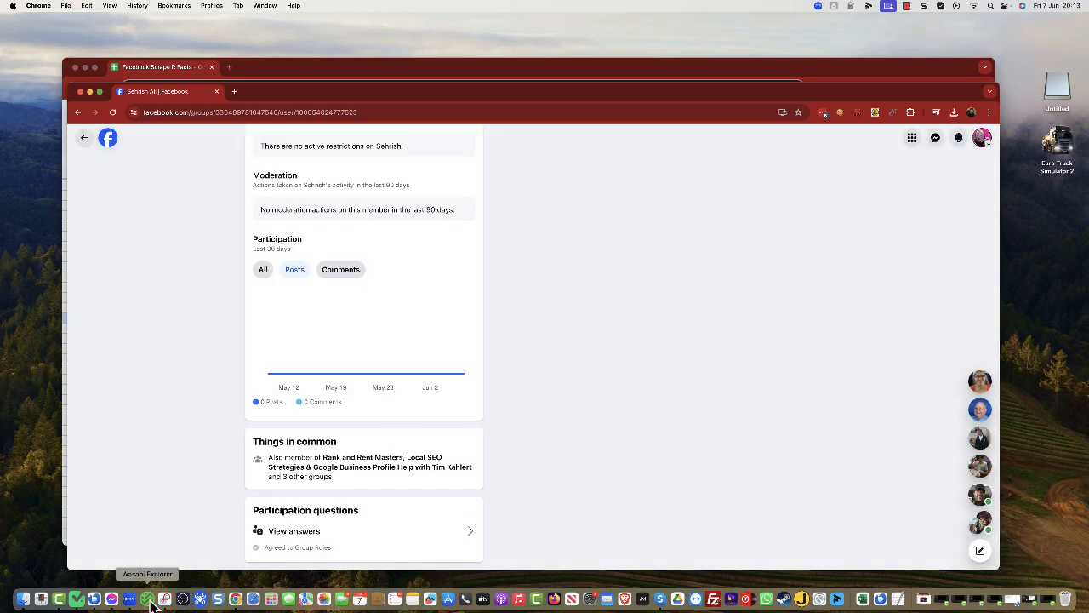
Switch to TaskMagic, open the Facebook User Email automation in the Get Facebook Contacts workspace and review its steps.
left_click(77, 600)
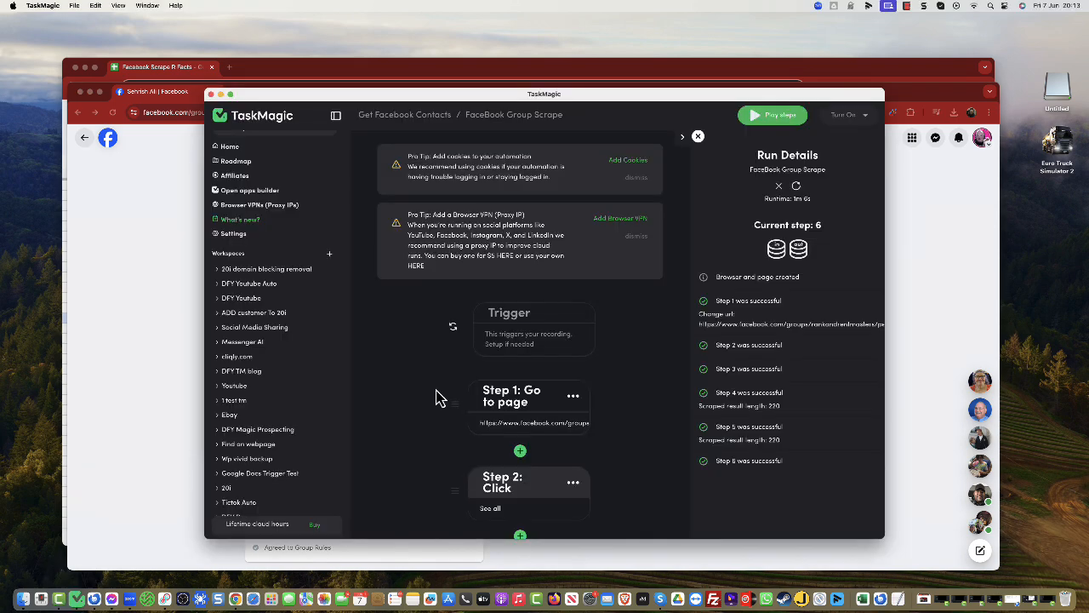
scroll(310, 381, "down", 8)
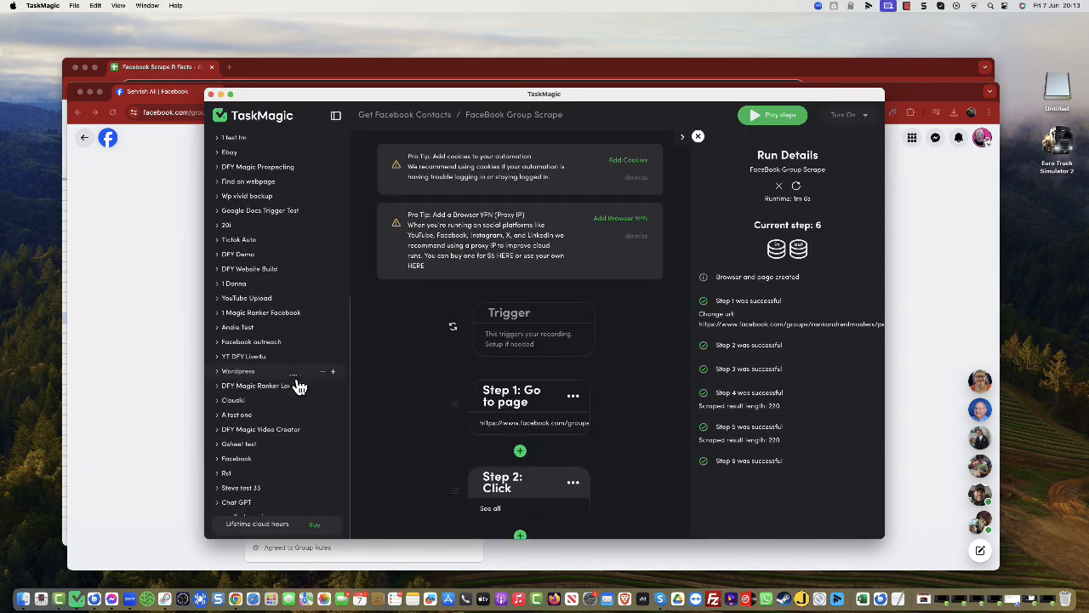
scroll(297, 387, "down", 10)
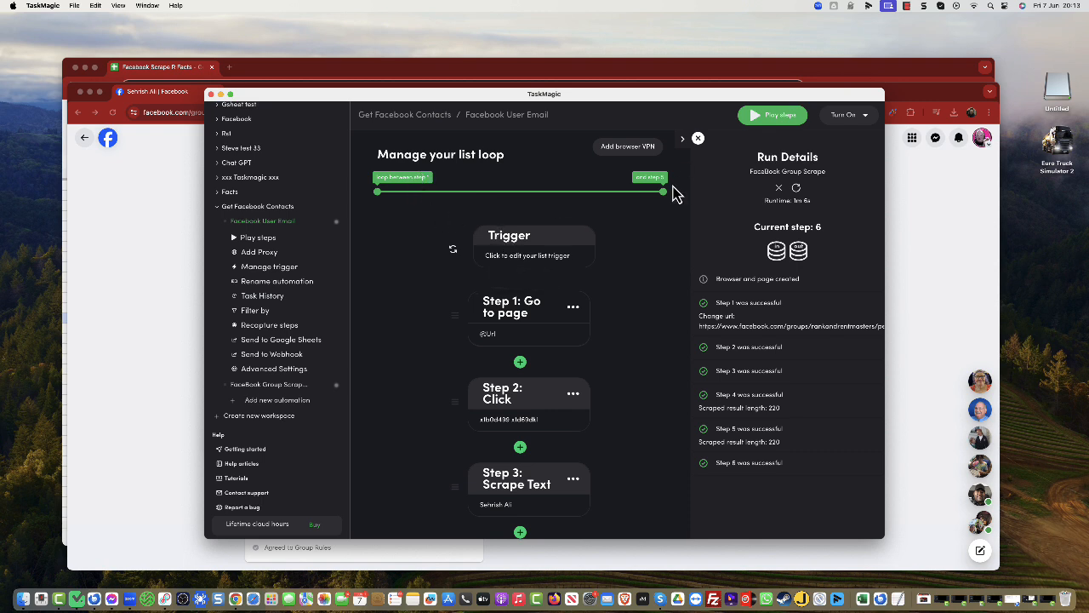
scroll(638, 280, "down", 6)
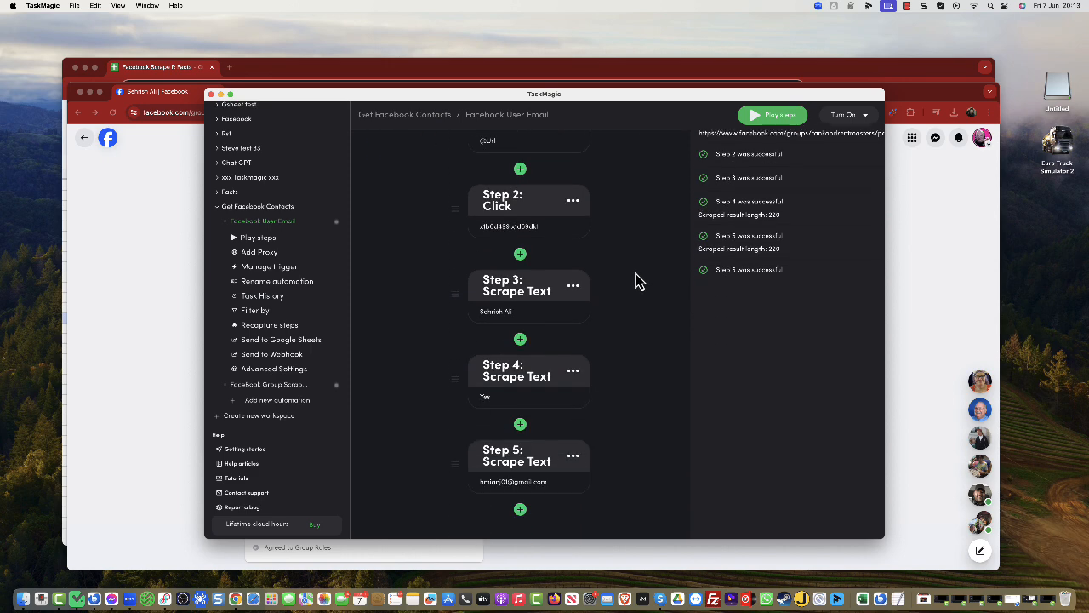
scroll(579, 435, "up", 6)
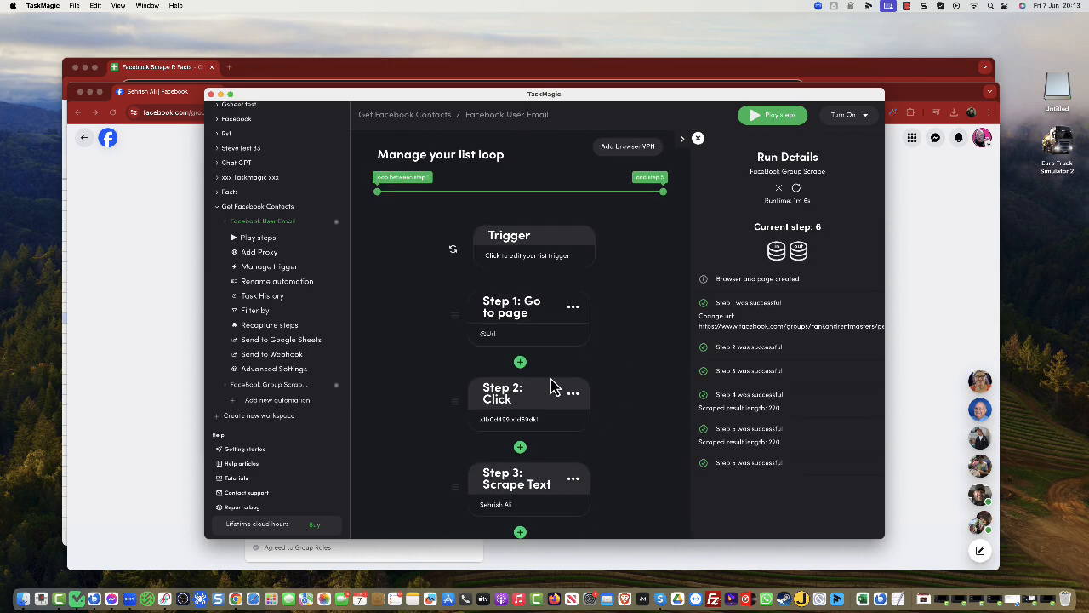
Open the automation's list trigger and set it to loop 20 rows at a time.
left_click(517, 255)
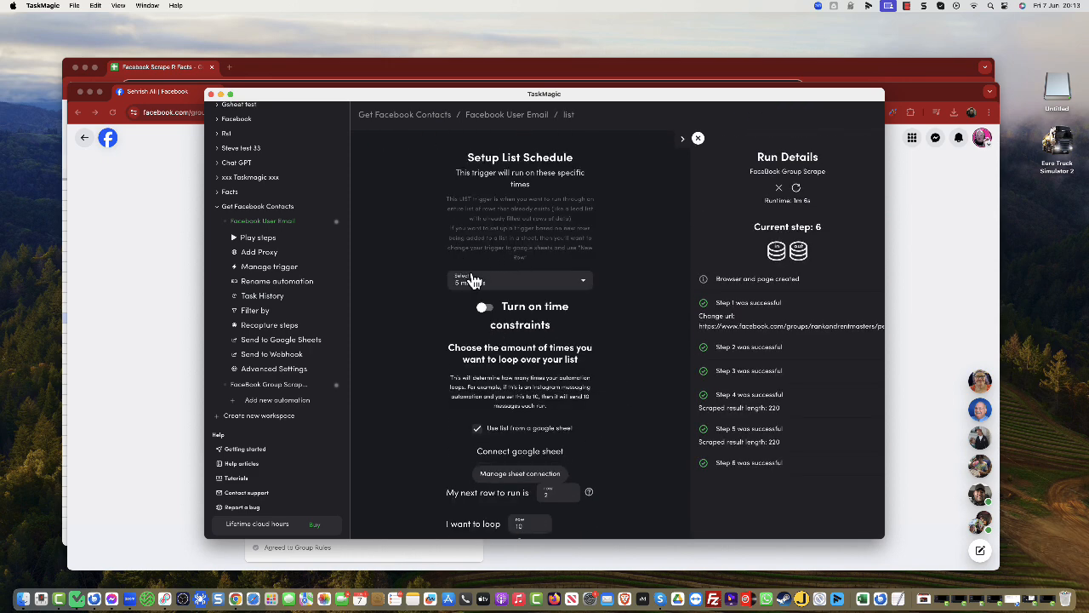
scroll(628, 312, "down", 3)
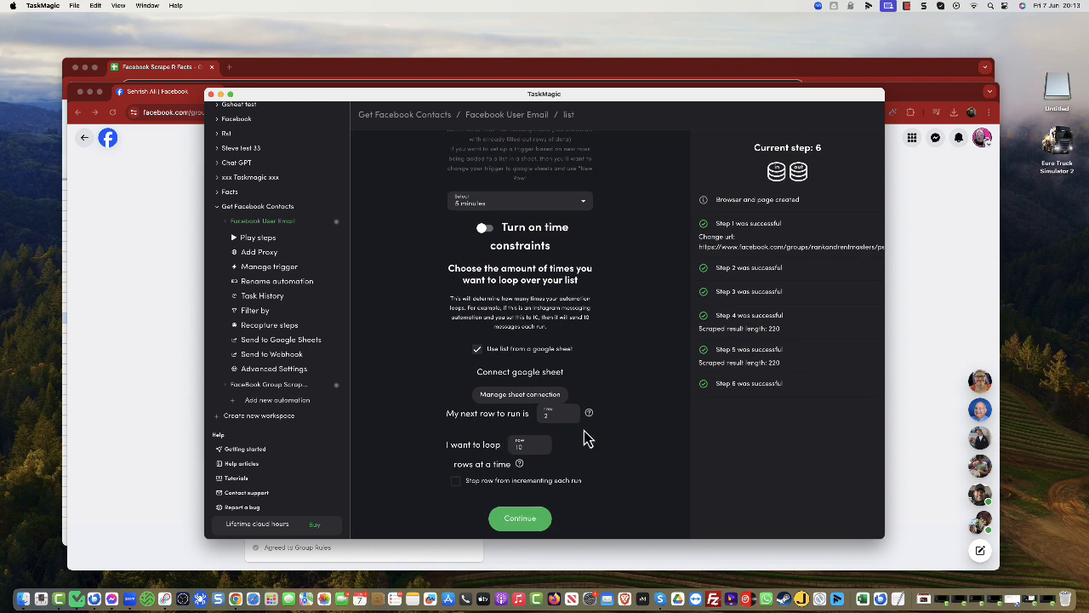
mouse_move(519, 464)
left_click_drag(529, 447, 505, 451)
type("4")
key("BackSpace")
type("20")
Turn on time constraints for the list schedule and set the end hour to 9.
scroll(541, 313, "up", 3)
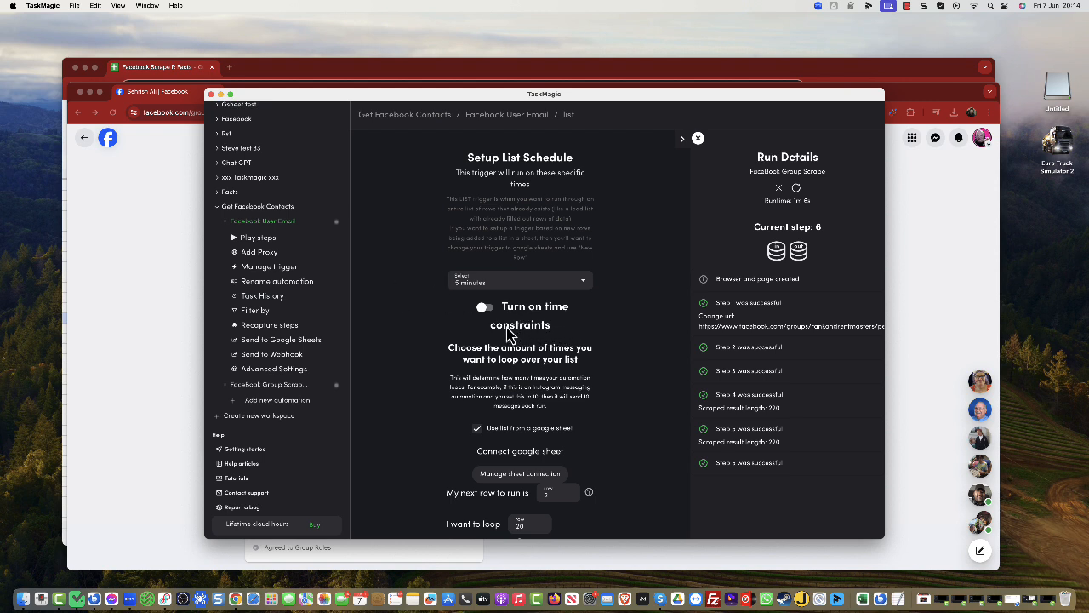
left_click(486, 307)
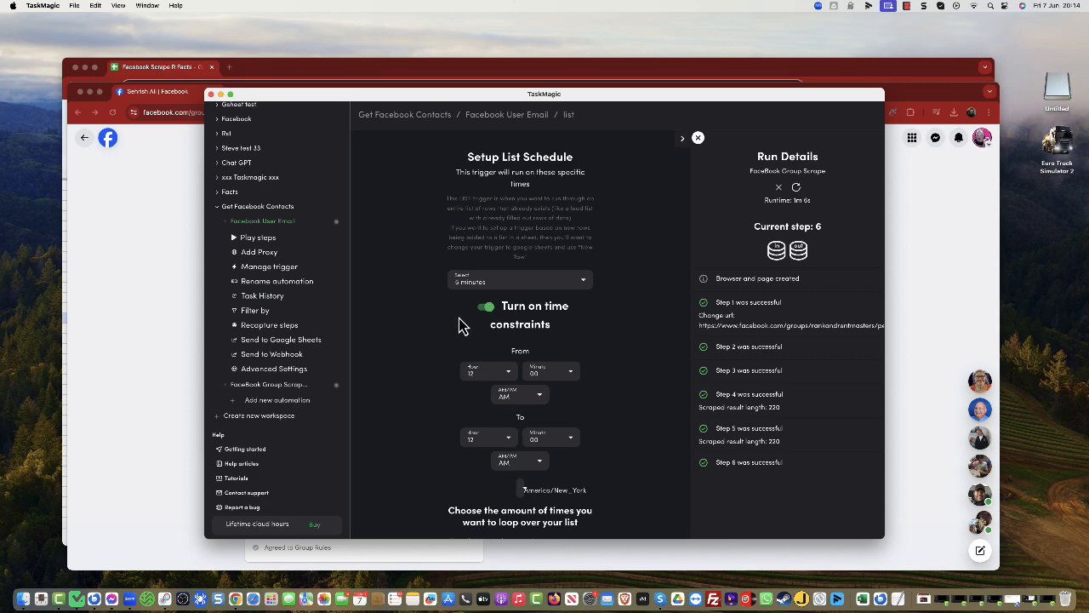
scroll(455, 323, "down", 5)
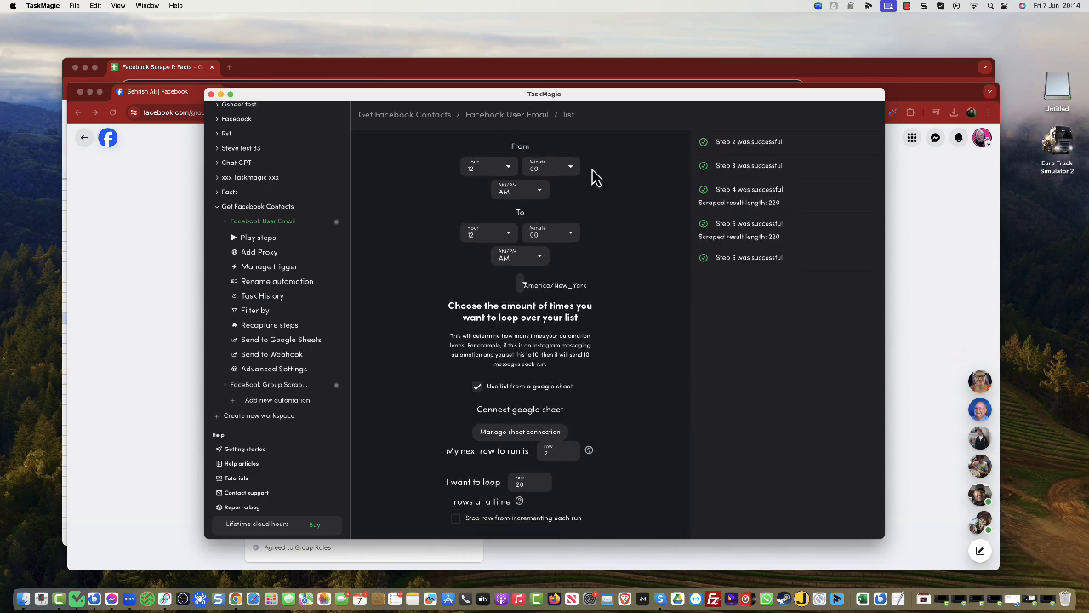
left_click(494, 243)
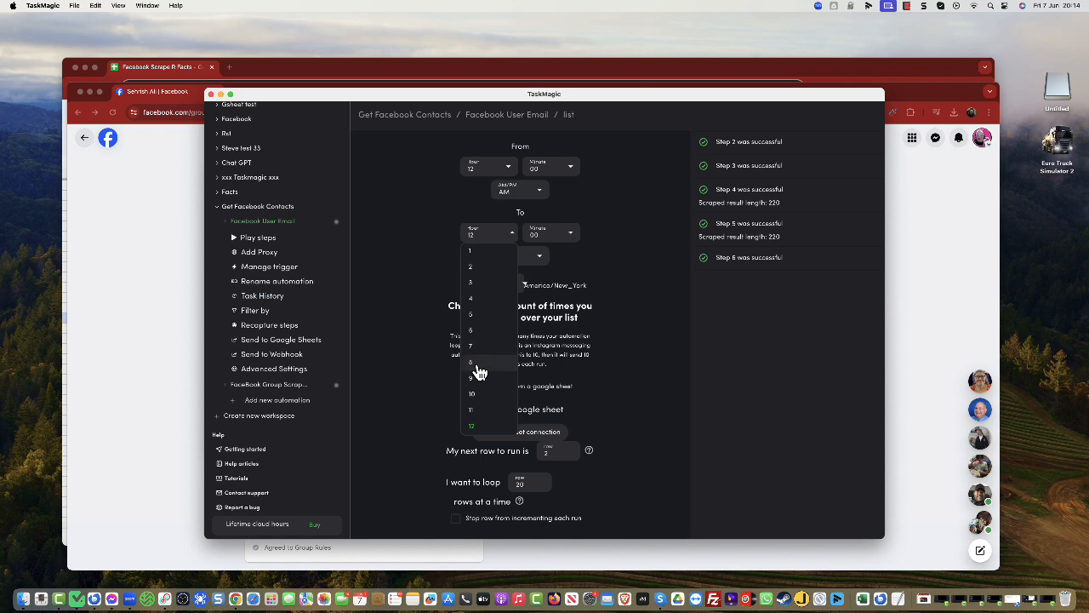
left_click(477, 366)
left_click(489, 241)
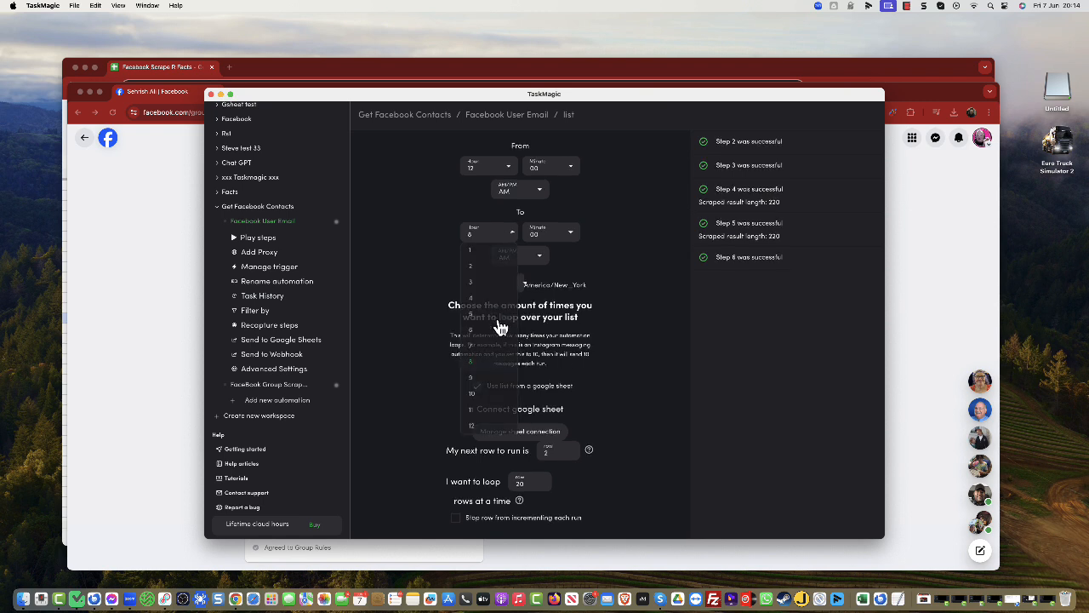
left_click(481, 377)
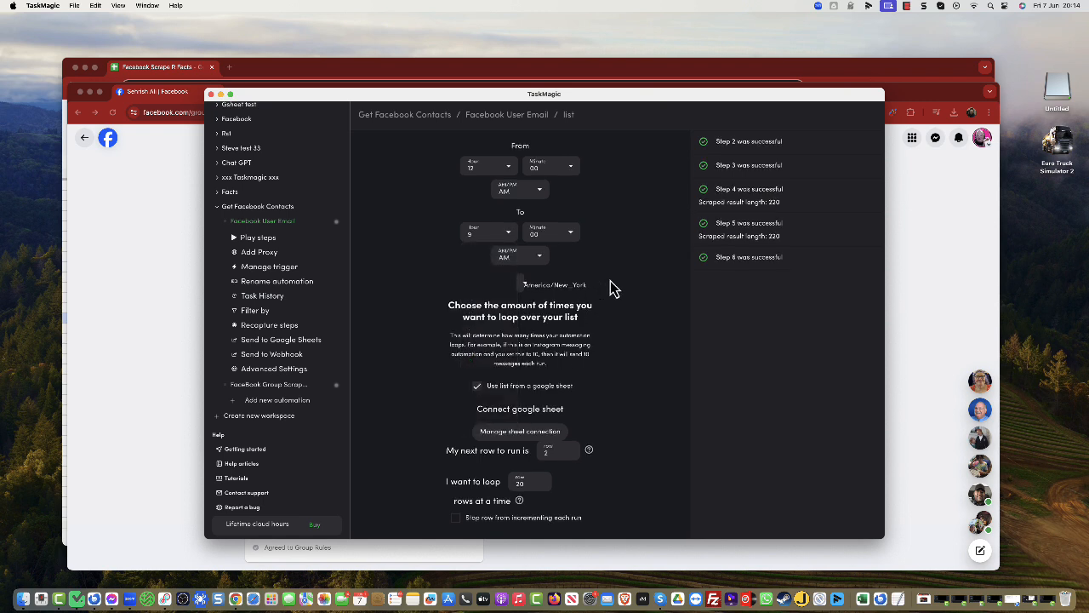
Set the schedule's timezone to Europe/London and save the list trigger settings.
left_click(584, 287)
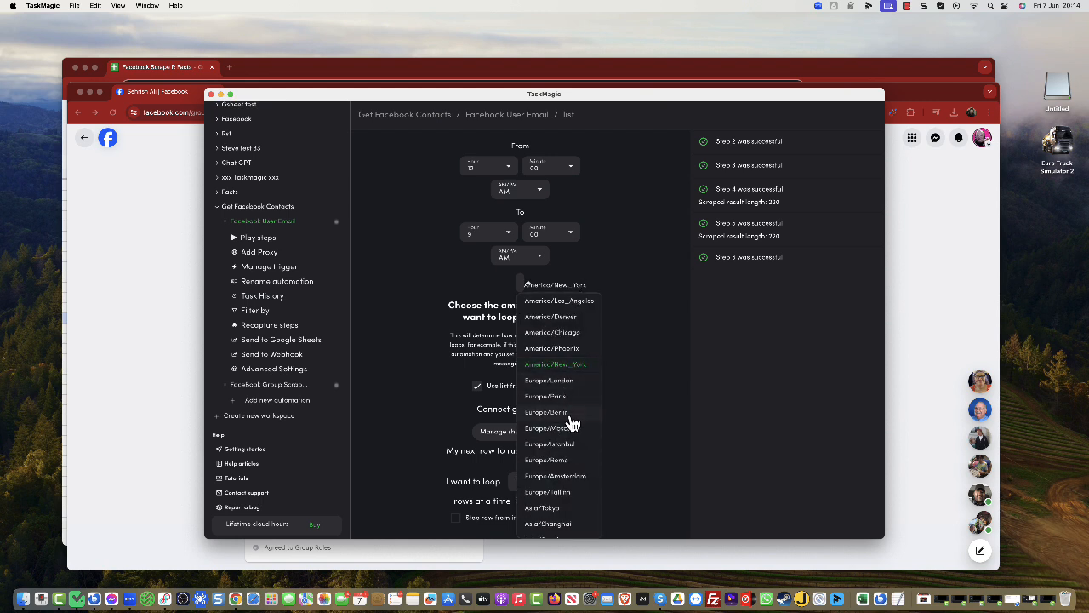
left_click(560, 385)
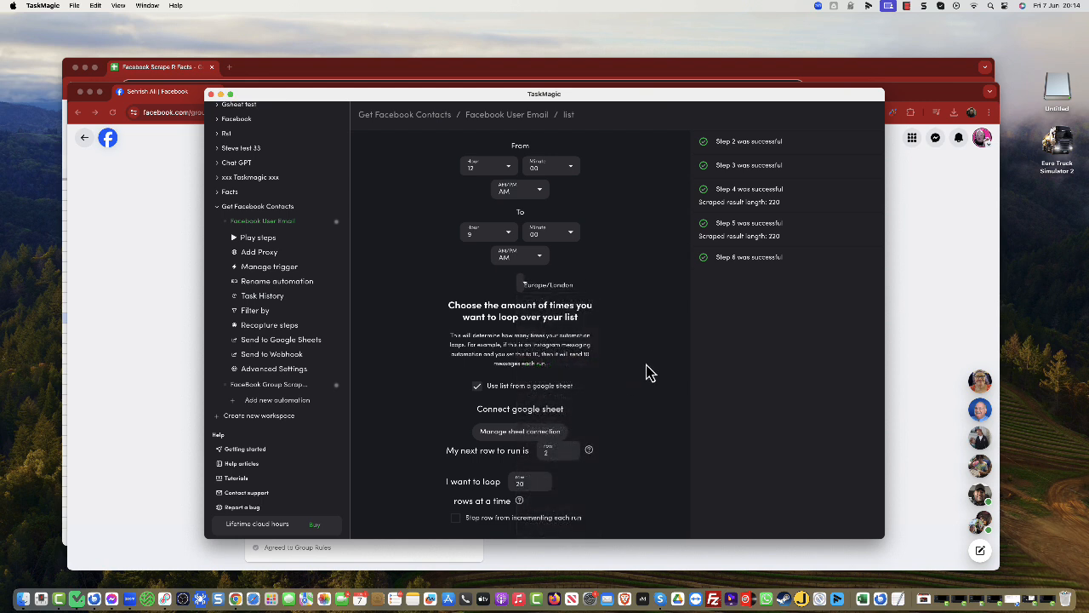
scroll(628, 403, "down", 1)
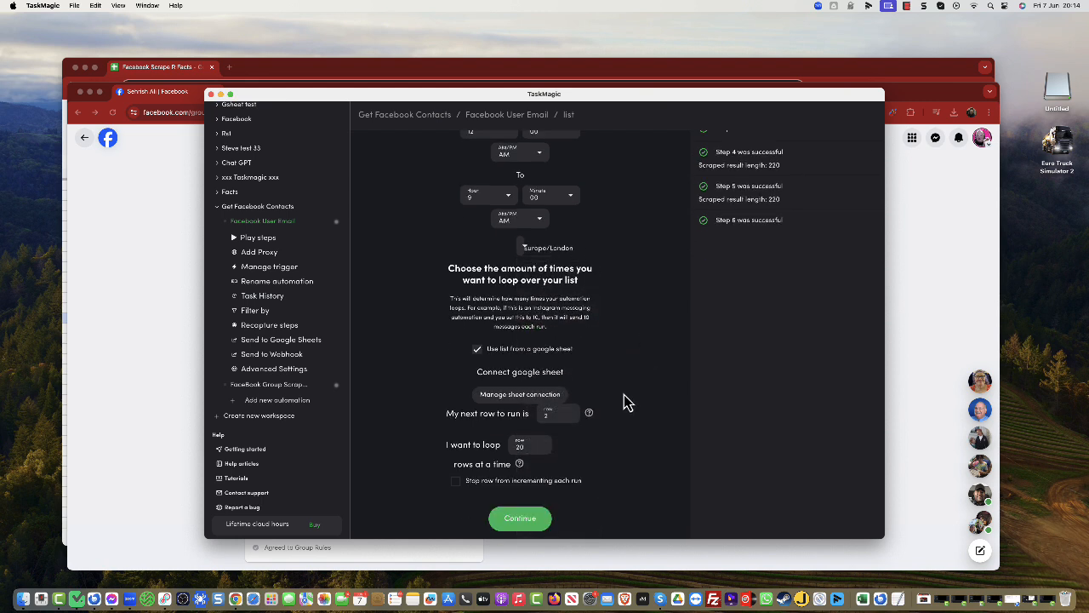
left_click(521, 519)
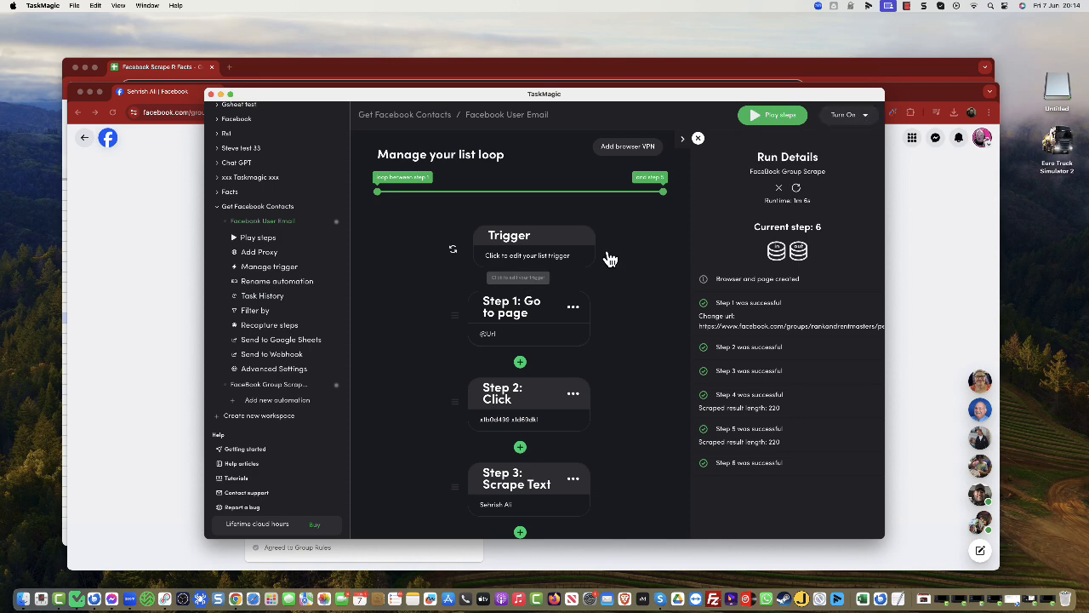
Reopen the list trigger, check its schedule and row settings, and return to the automation steps.
left_click(540, 246)
scroll(462, 324, "down", 3)
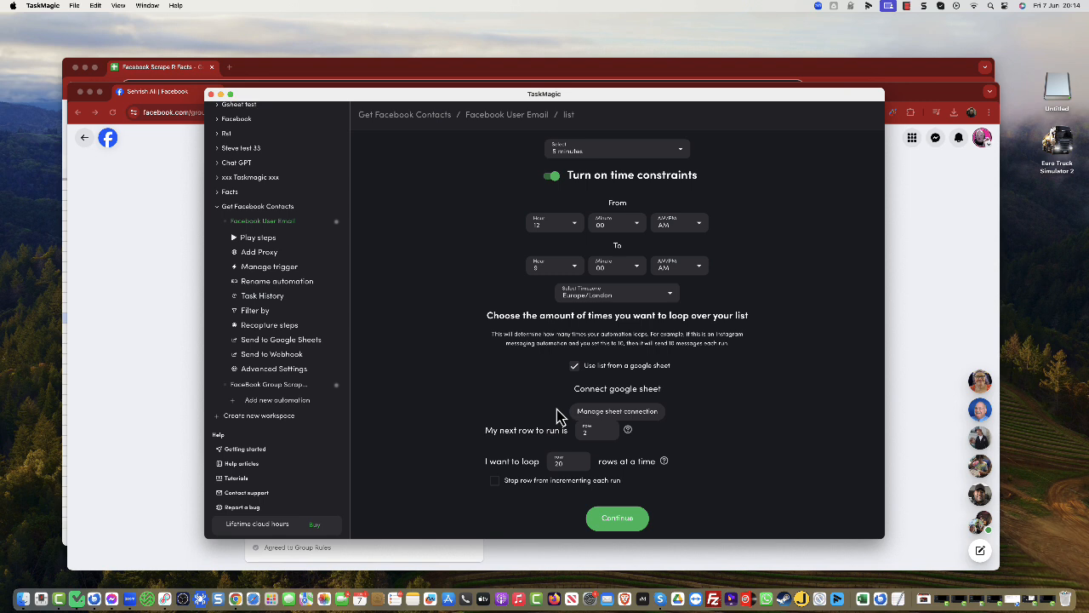
left_click(627, 521)
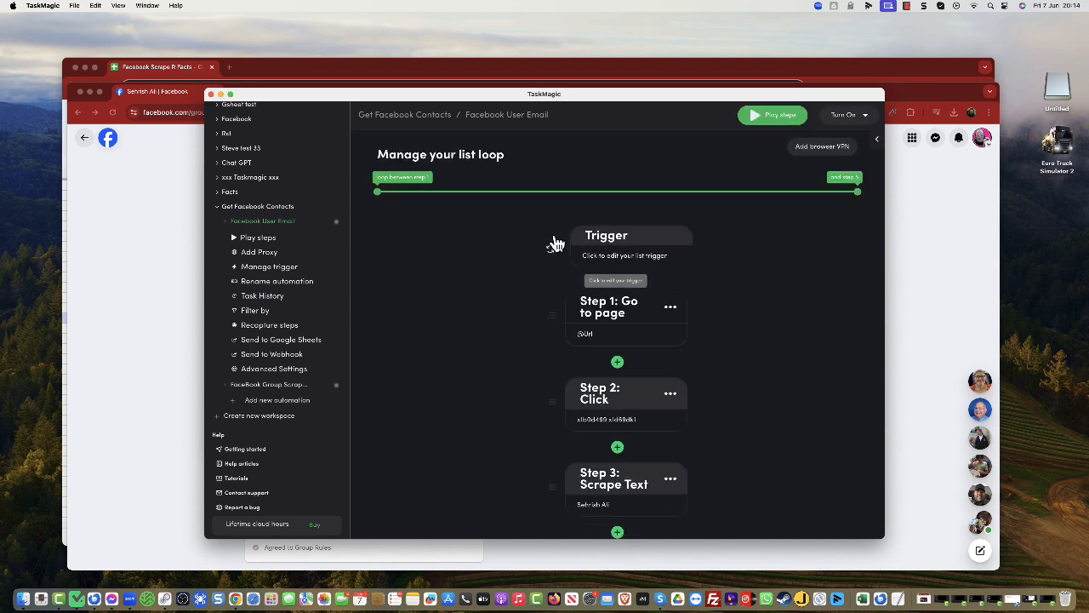
Run the Facebook User Email automation, bring the spreadsheet forward and allow Chromium to accept incoming network connections.
left_click(781, 119)
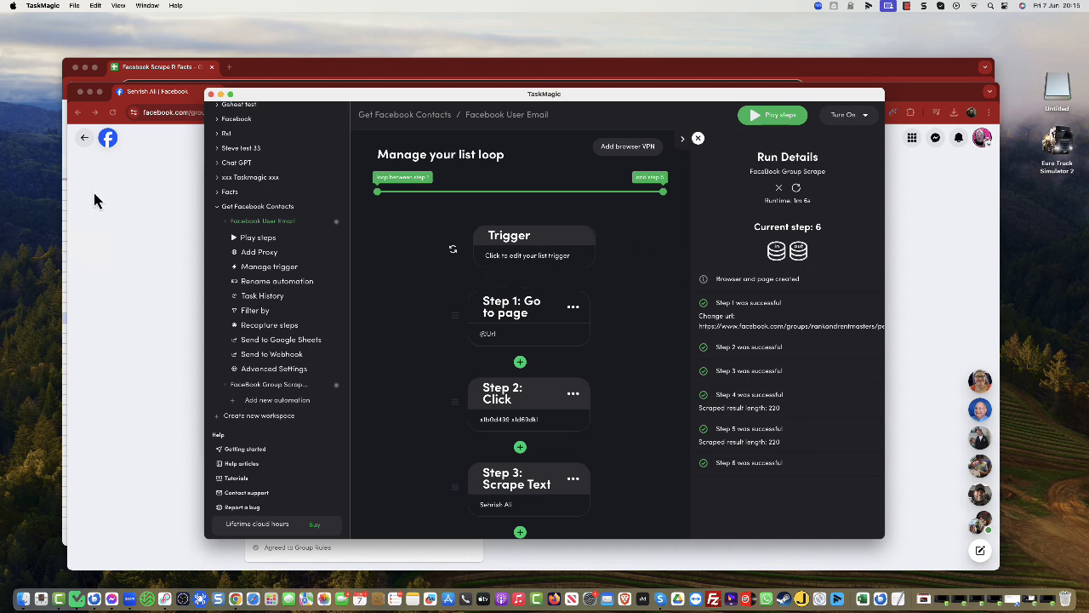
left_click(152, 67)
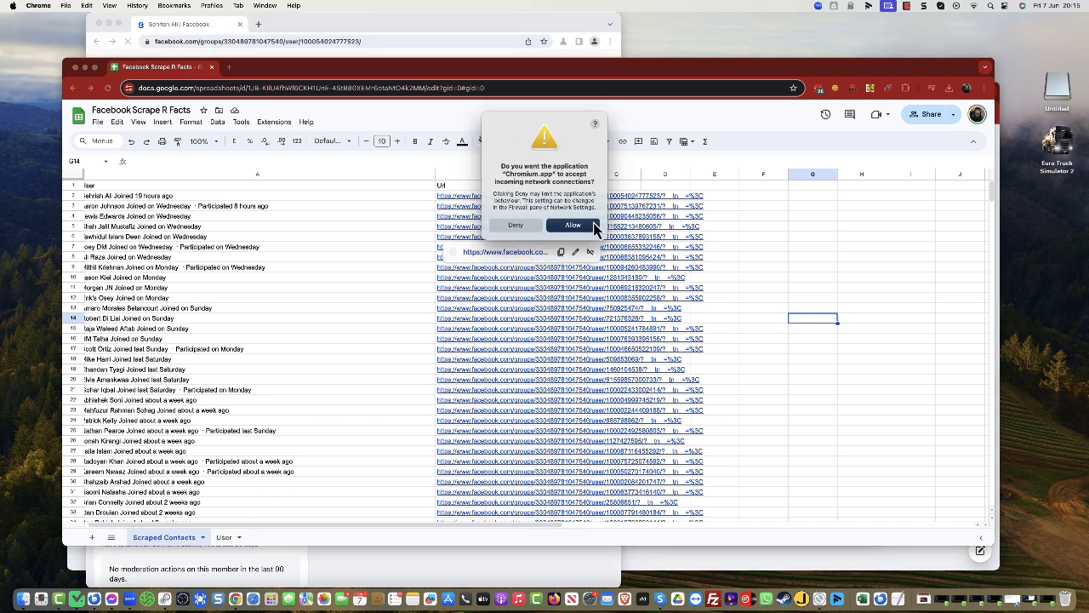
left_click(580, 226)
Open the User sheet and look over the scraped User, Agreed and Email columns.
left_click(223, 537)
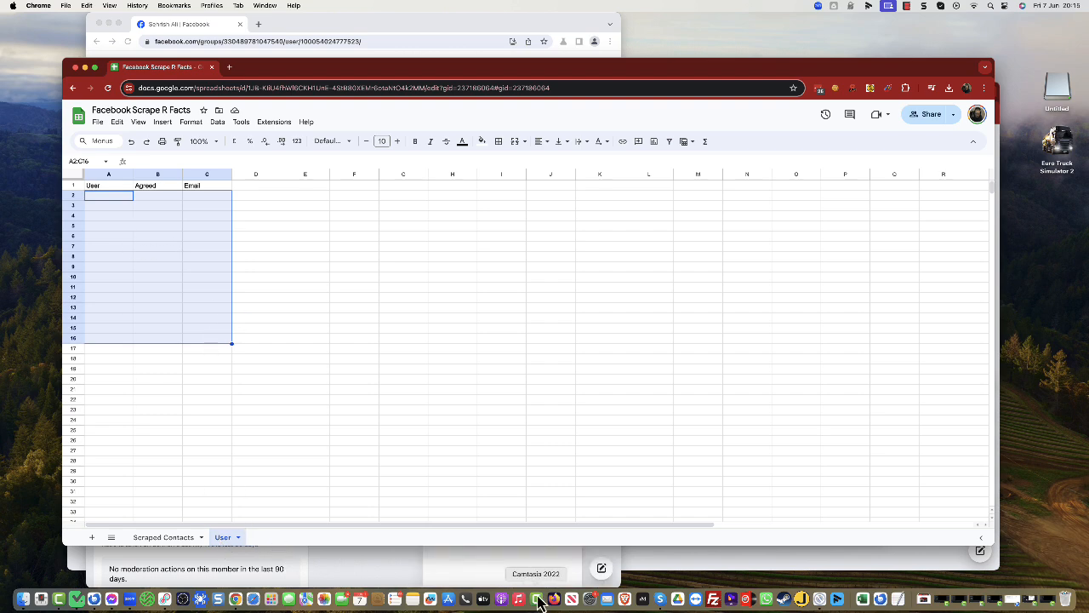
left_click(510, 568)
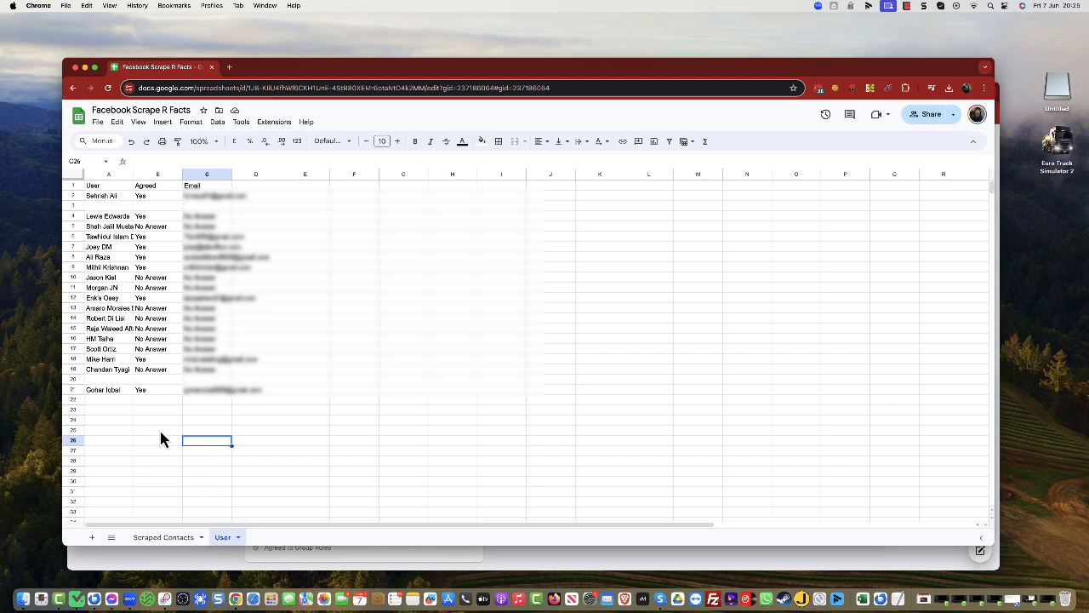
scroll(102, 290, "right", 1)
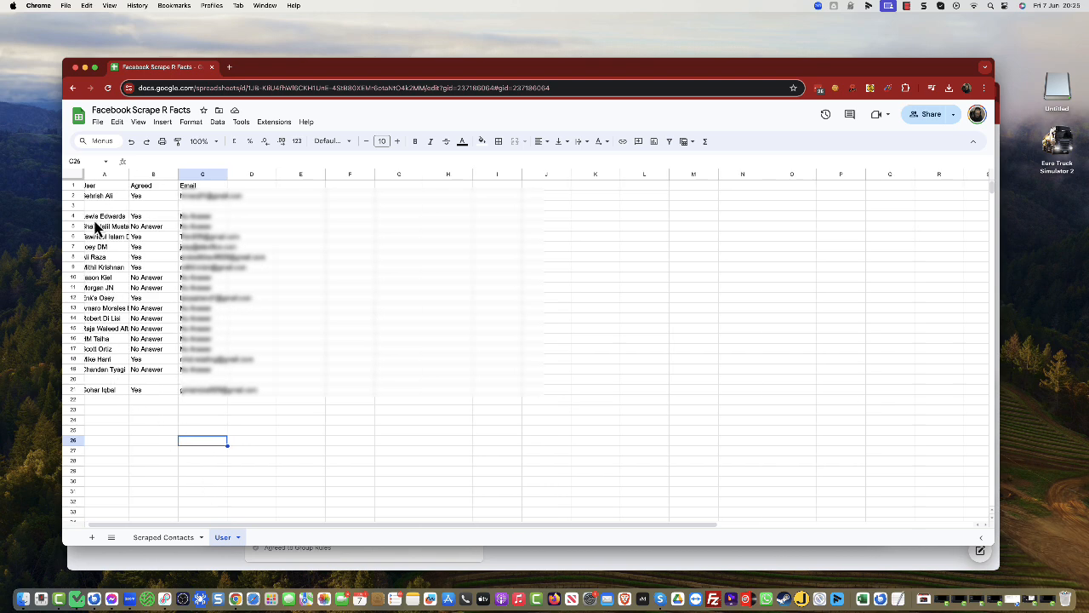
scroll(212, 528, "left", 1)
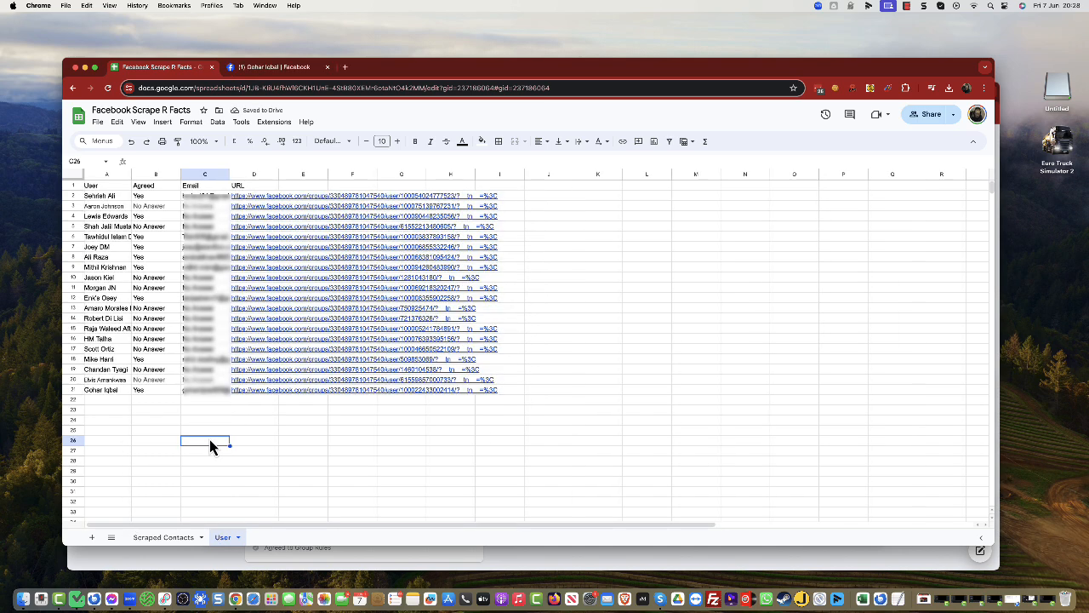
Compare the copied profile URLs in the Scraped Contacts sheet with the URL column of the User sheet.
left_click(170, 537)
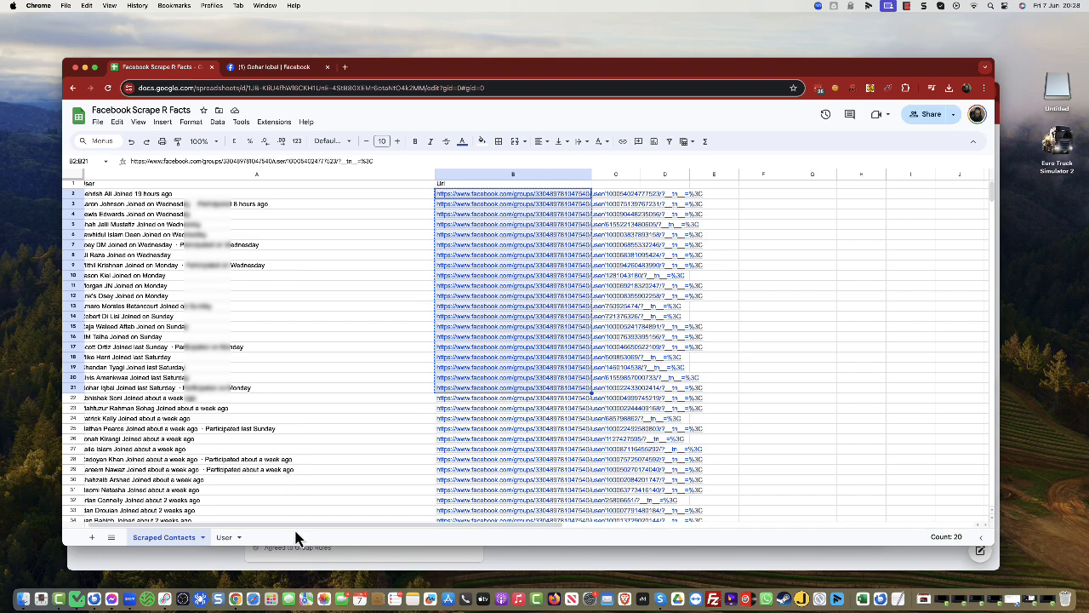
left_click_drag(295, 525, 244, 527)
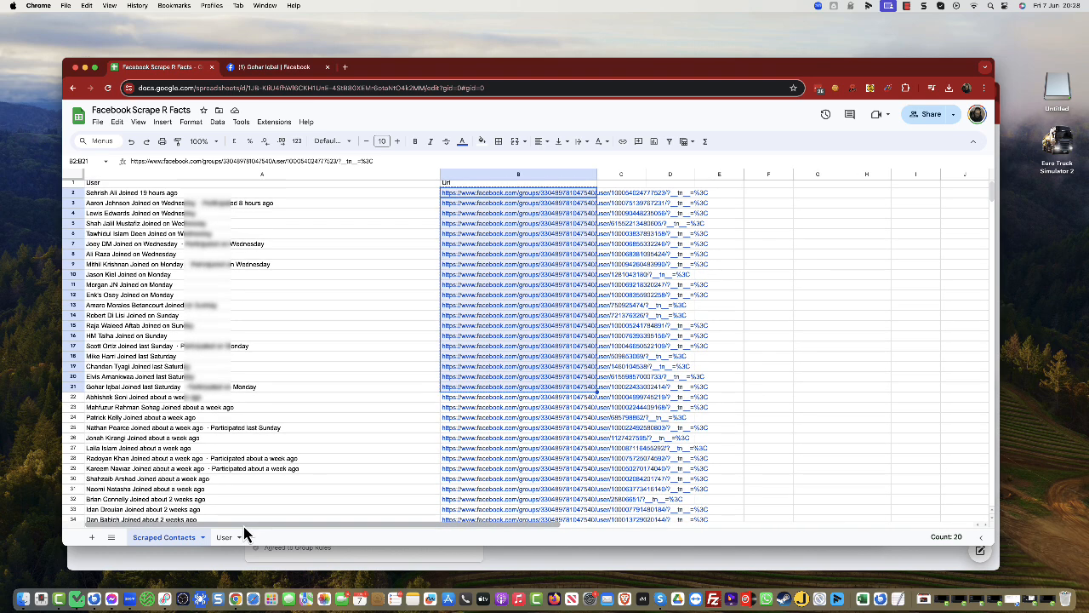
left_click(228, 540)
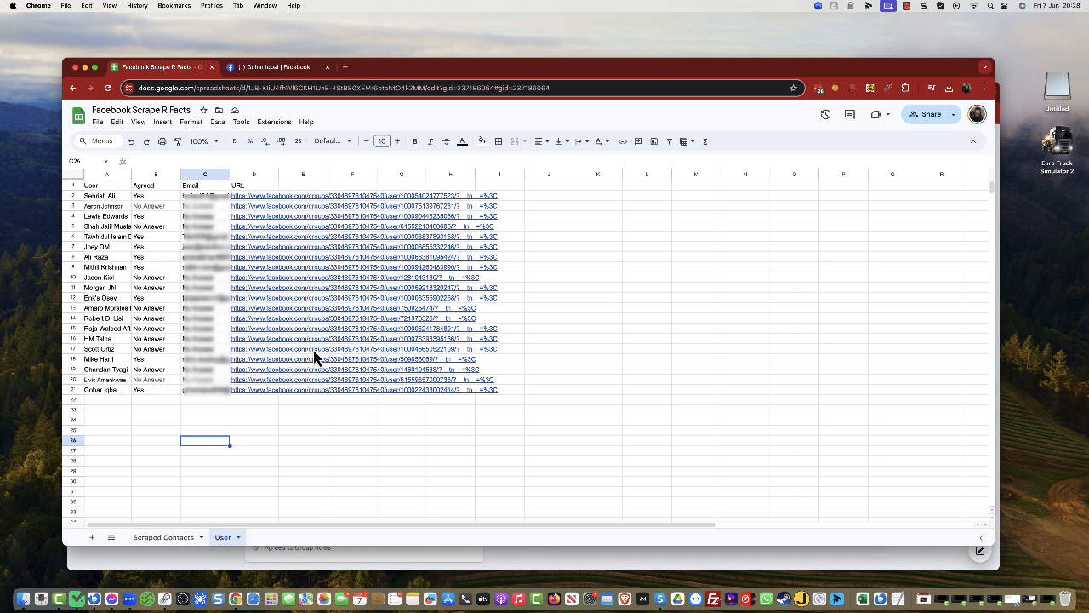
mouse_move(276, 345)
mouse_move(250, 205)
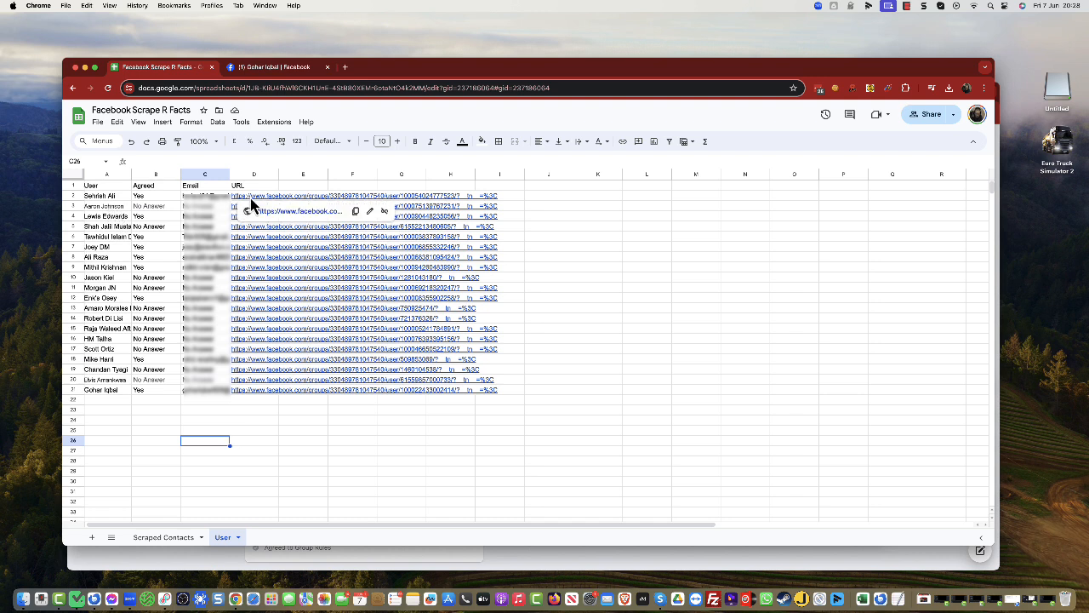